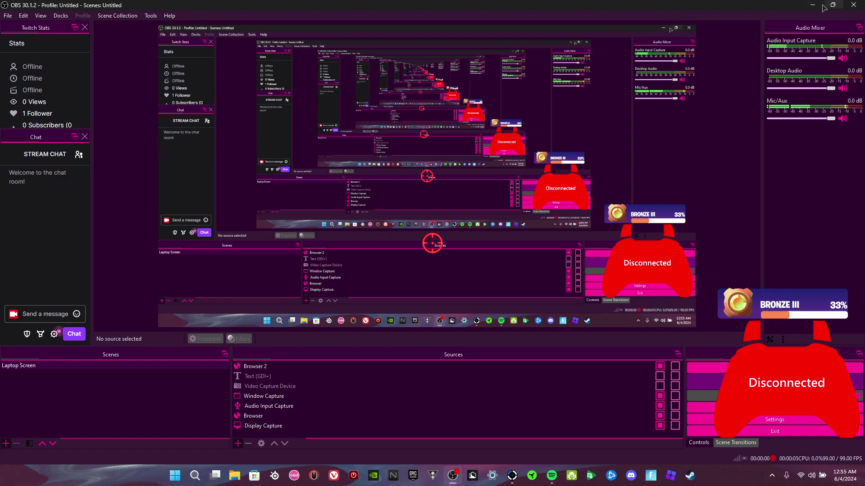
# Minimize OBS Studio so the Windows desktop is visible
pyautogui.moveTo(831, 5)
pyautogui.click(812, 4)
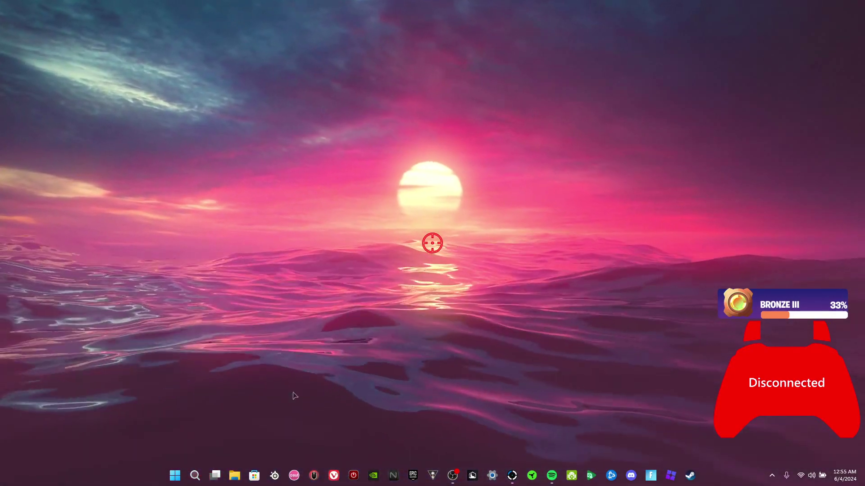
# Close the How to Get More Fps tab and load discord.com in a new tab
pyautogui.press('super')
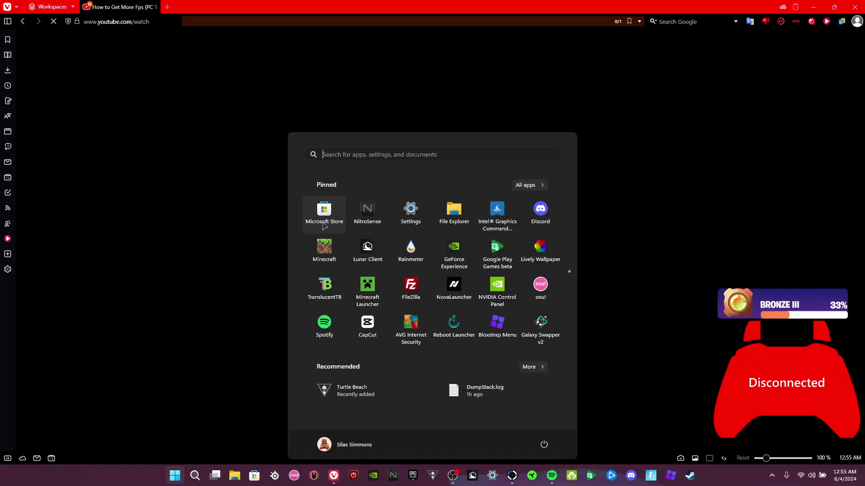
pyautogui.click(237, 42)
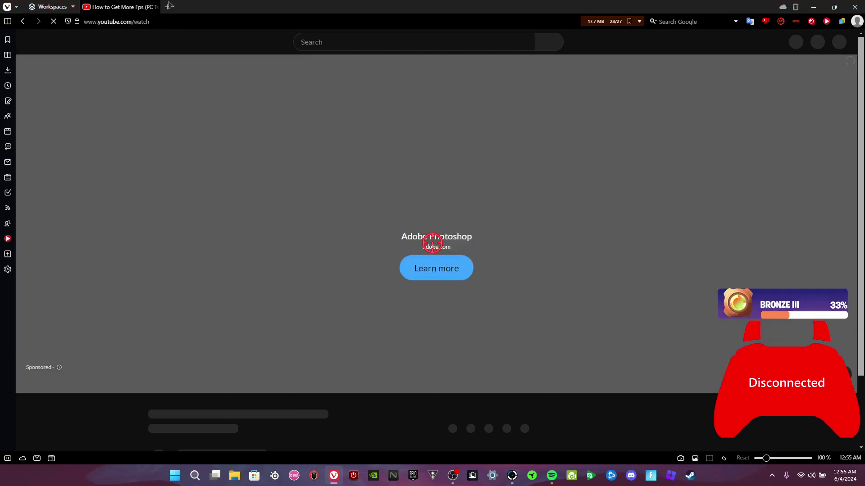
pyautogui.click(167, 6)
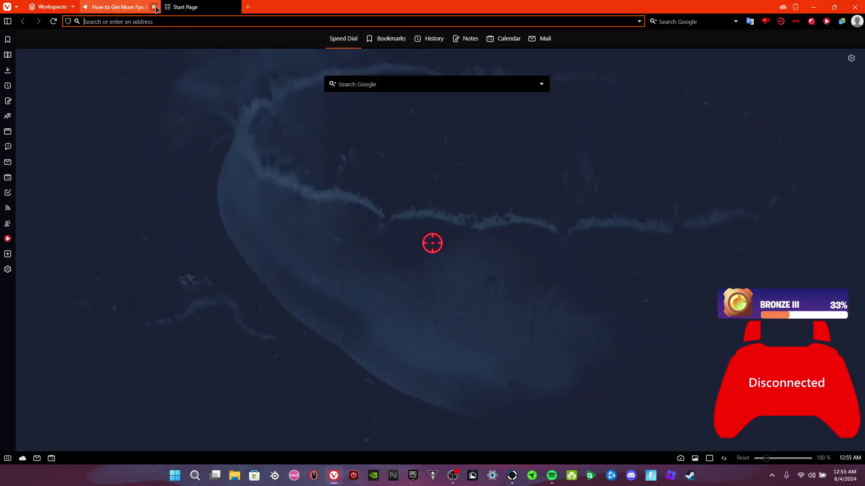
pyautogui.click(155, 7)
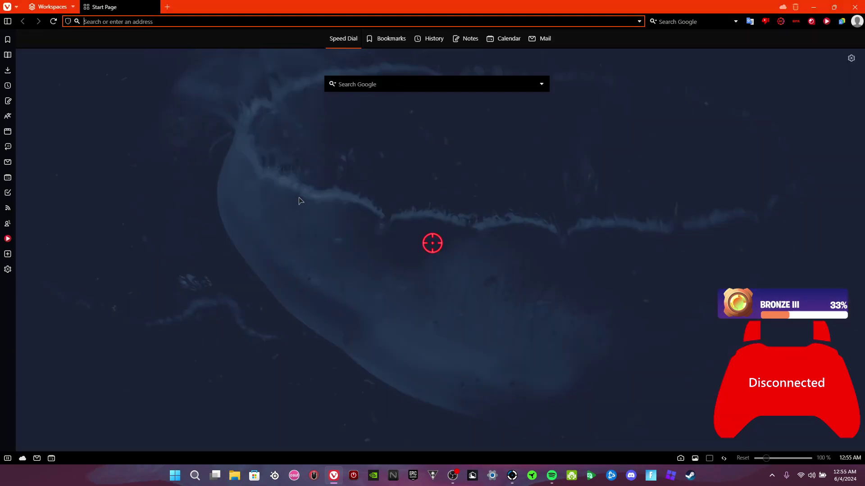
pyautogui.write('discord')
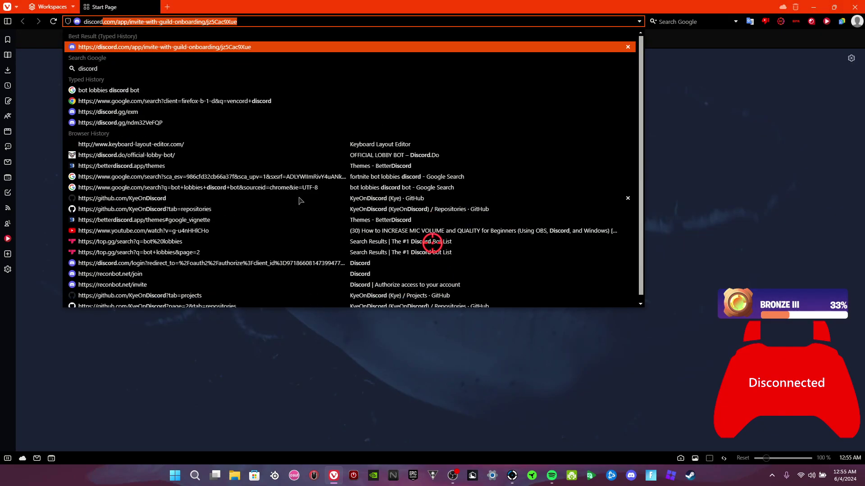
pyautogui.write('.com')
pyautogui.press('Return')
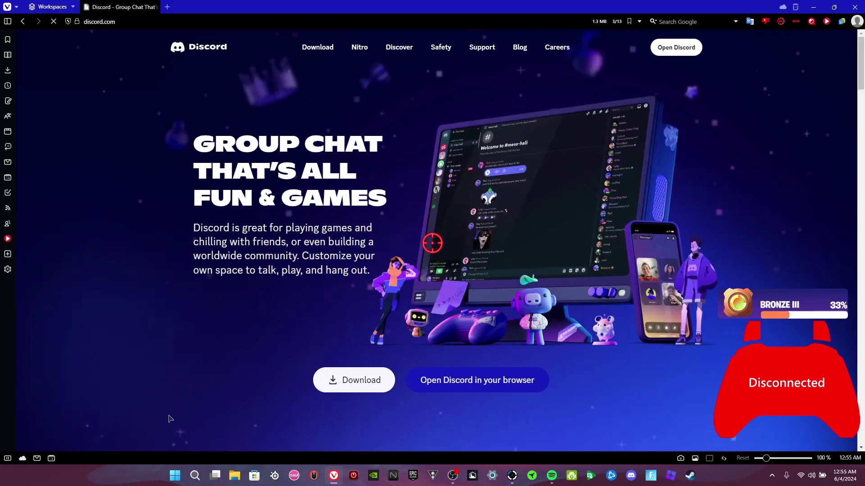
# Open Discord in the browser and enter the EXM Tweaks server from its folder
pyautogui.click(508, 378)
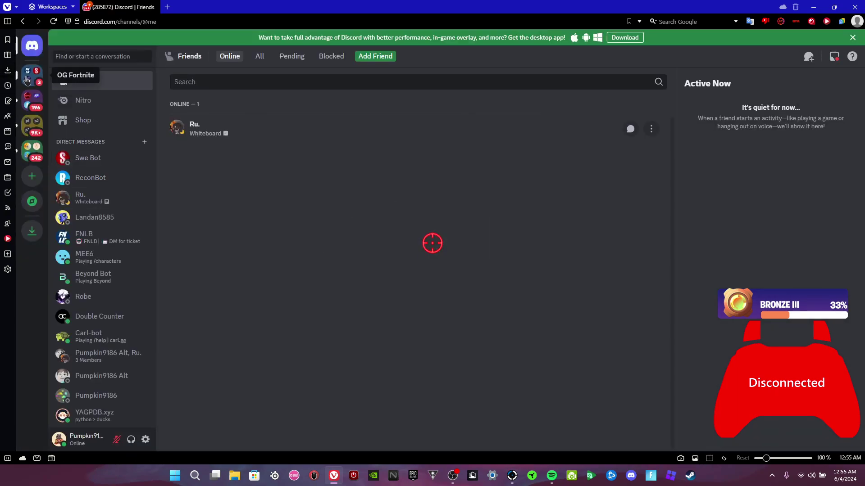
pyautogui.scroll(-2, 34, 126)
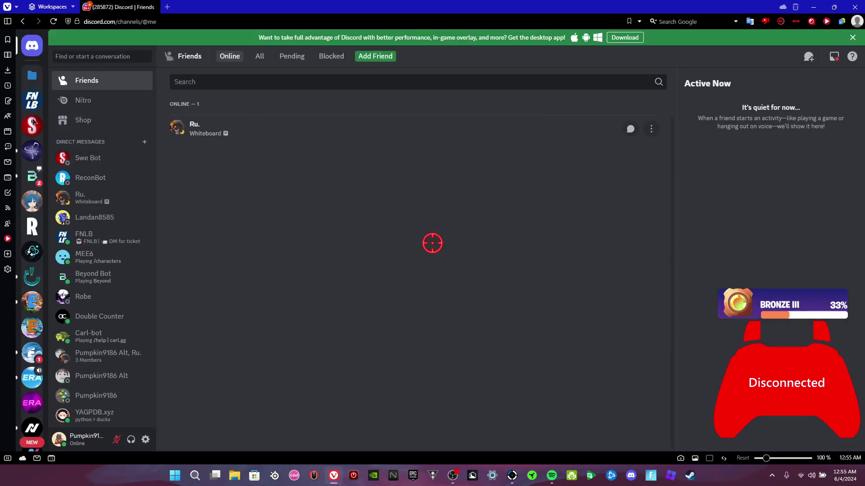
pyautogui.scroll(2, 27, 117)
pyautogui.click(31, 126)
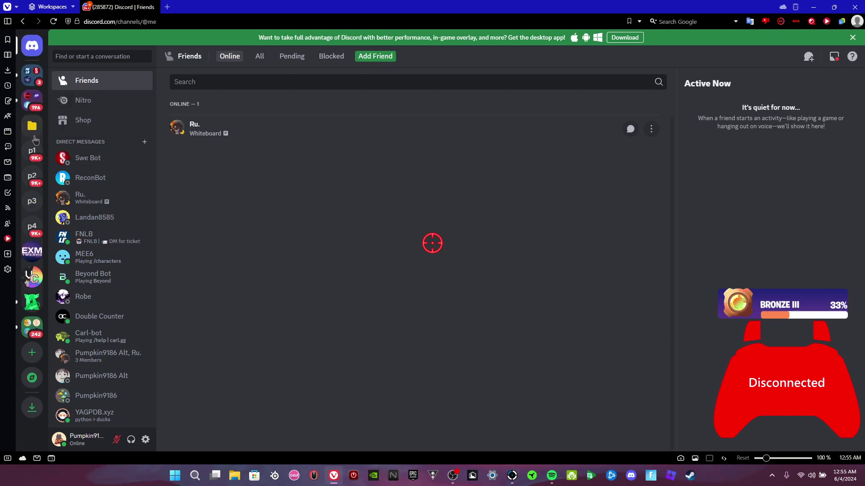
pyautogui.click(34, 249)
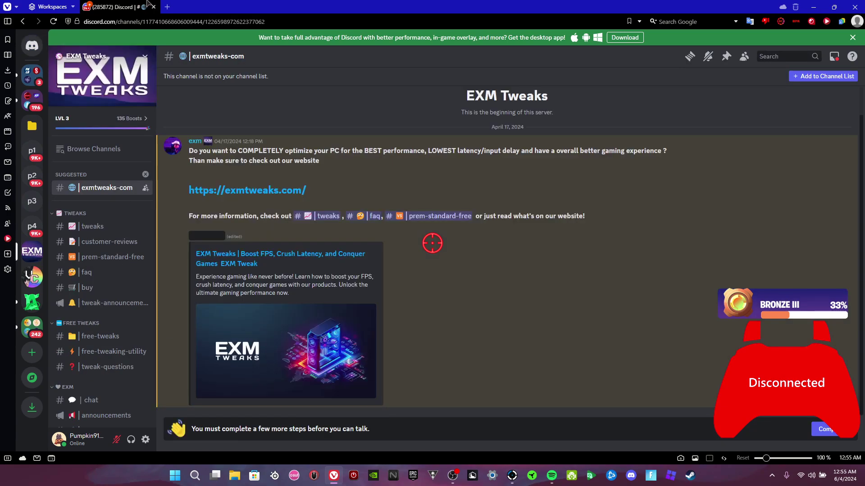
# Visit the discord.gg/exm invite page, then close that tab
pyautogui.click(167, 6)
pyautogui.write('disc')
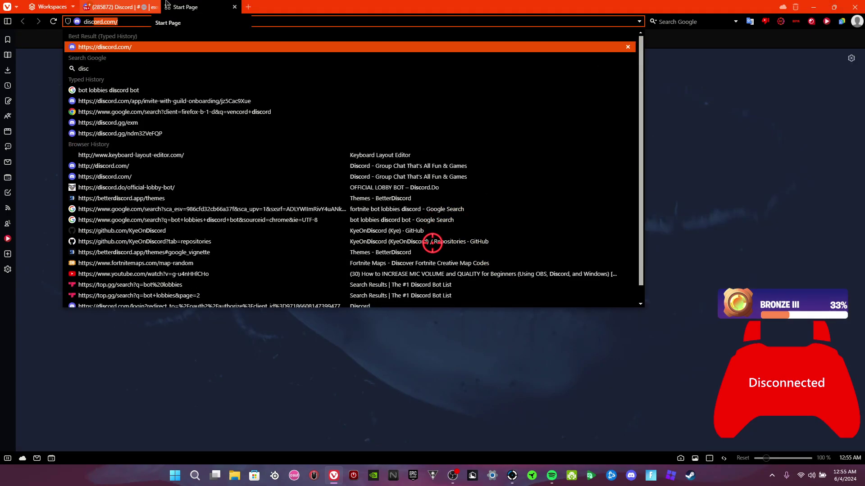
pyautogui.write('ord.gg/exm')
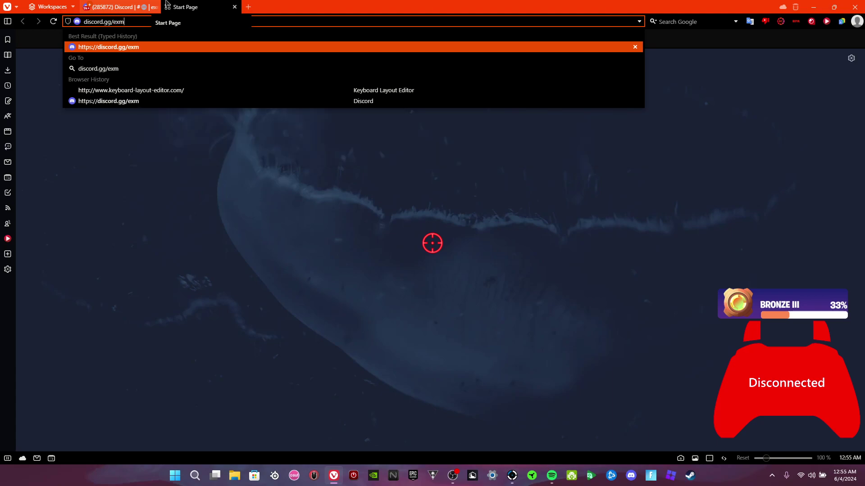
pyautogui.press('Return')
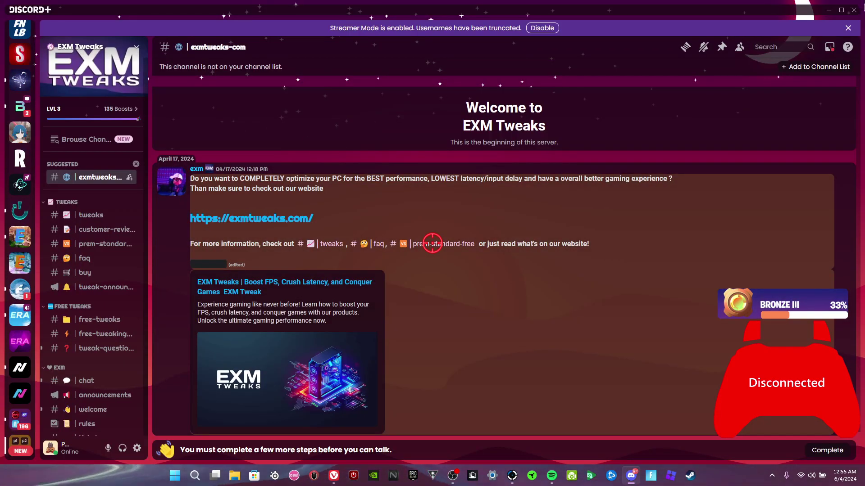
pyautogui.hotkey('alt', 'Tab')
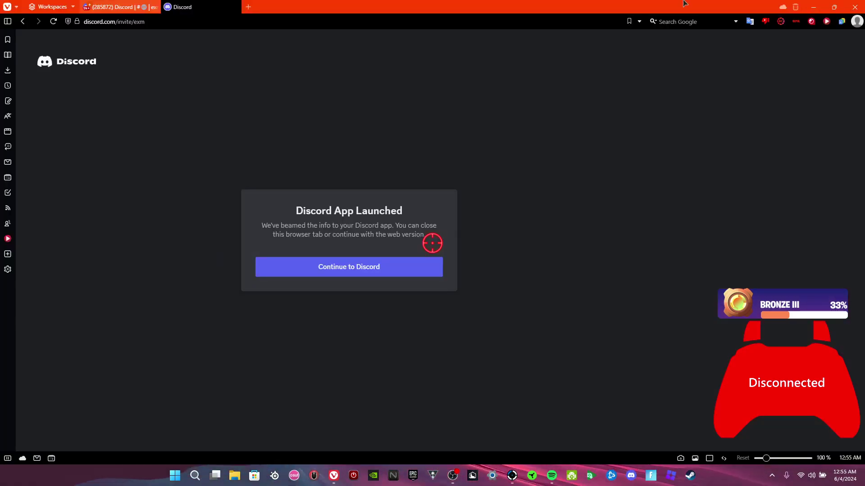
pyautogui.middleClick(178, 6)
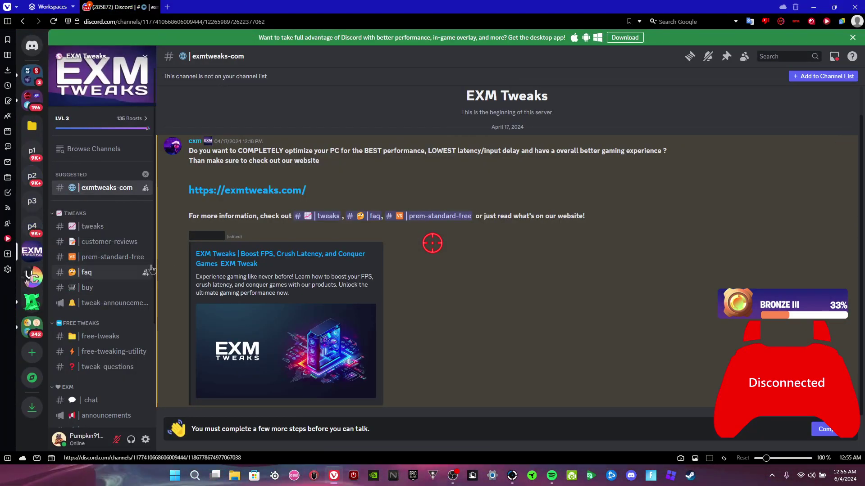
# In the free-tweaking-utility channel, follow the version 4.0 Google Drive link
pyautogui.scroll(-3, 135, 273)
pyautogui.click(113, 258)
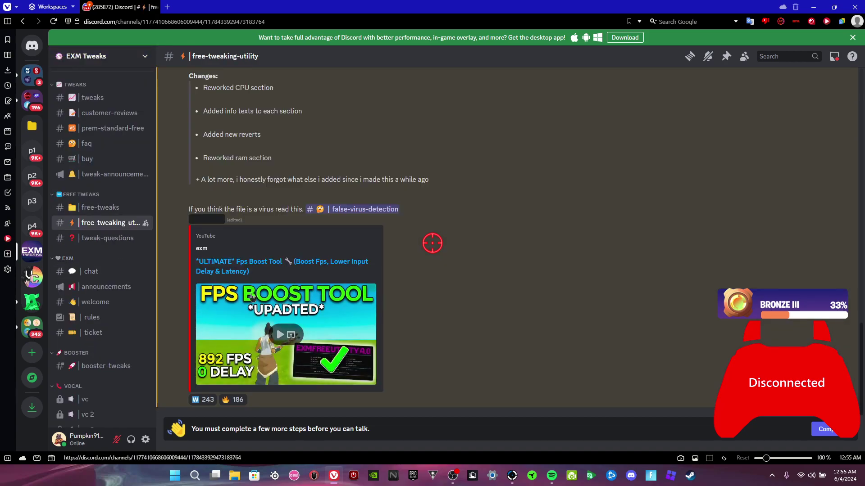
pyautogui.scroll(1, 291, 304)
pyautogui.scroll(10, 292, 304)
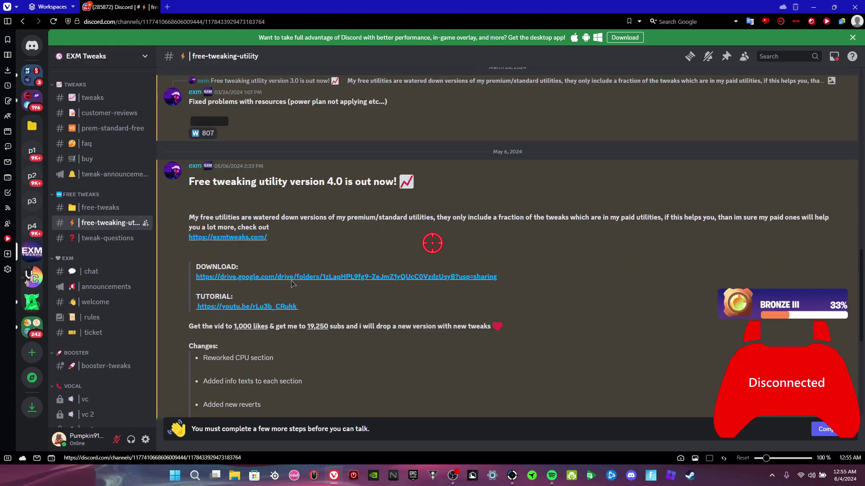
pyautogui.scroll(-7, 333, 332)
pyautogui.scroll(-5, 333, 331)
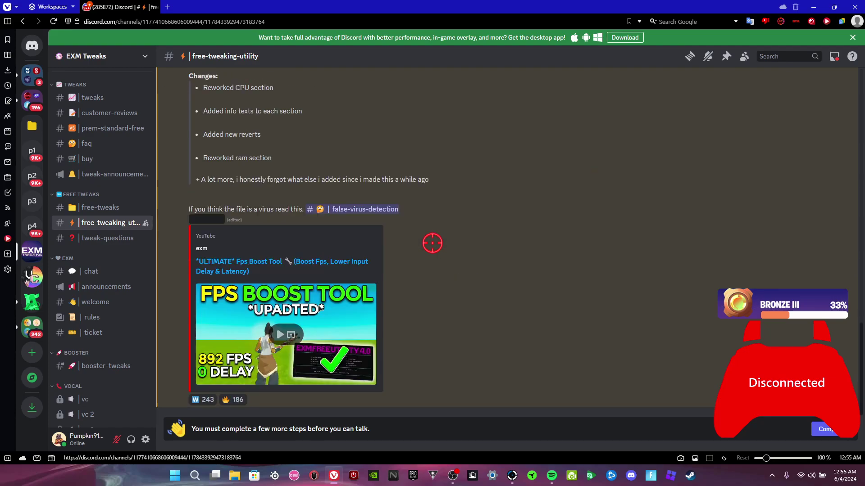
pyautogui.scroll(15, 318, 309)
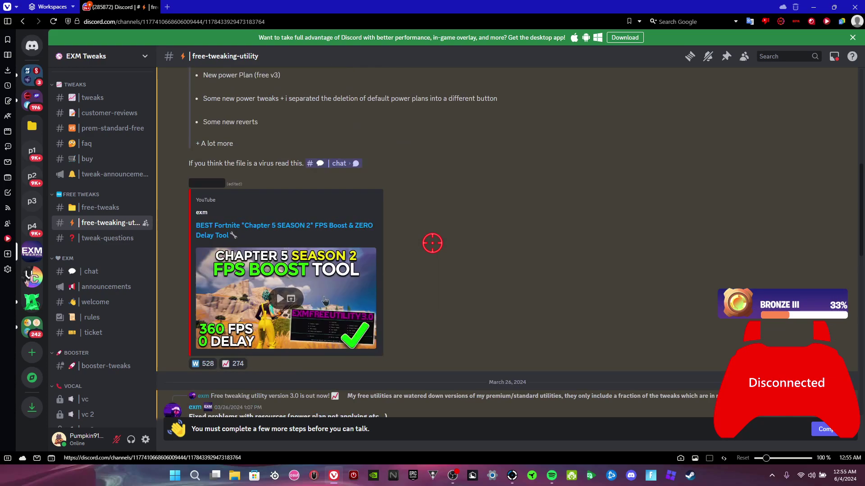
pyautogui.scroll(-15, 316, 293)
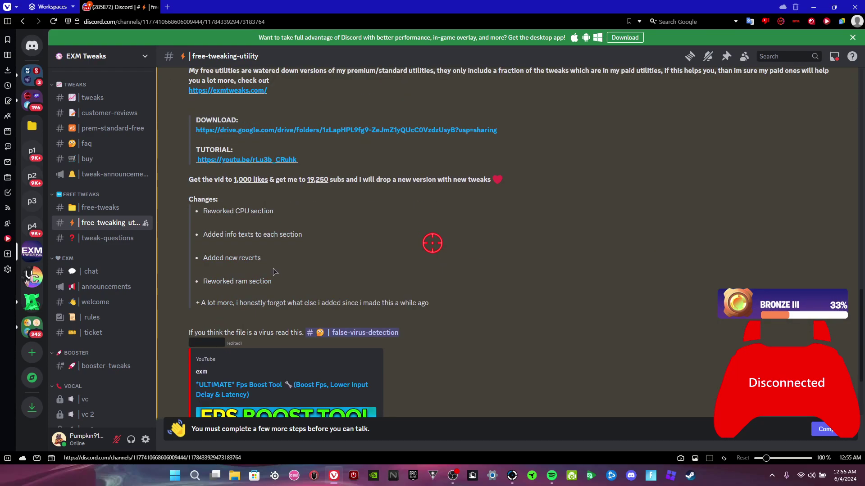
pyautogui.scroll(5, 322, 316)
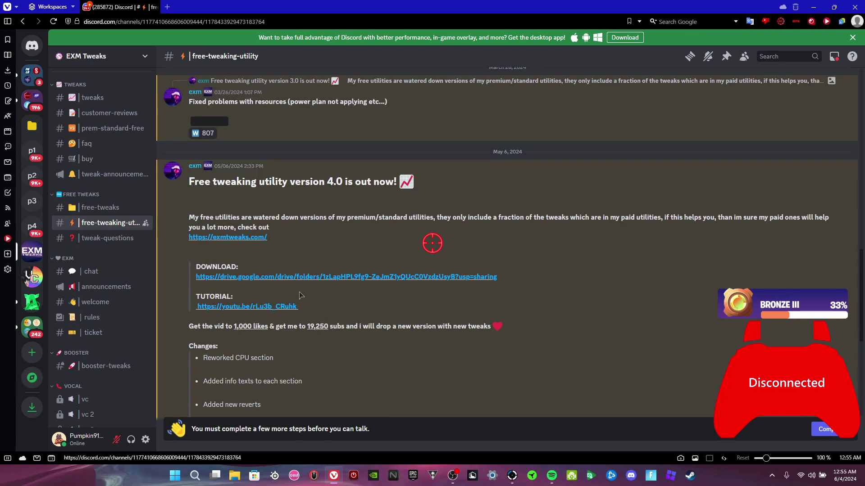
pyautogui.click(261, 285)
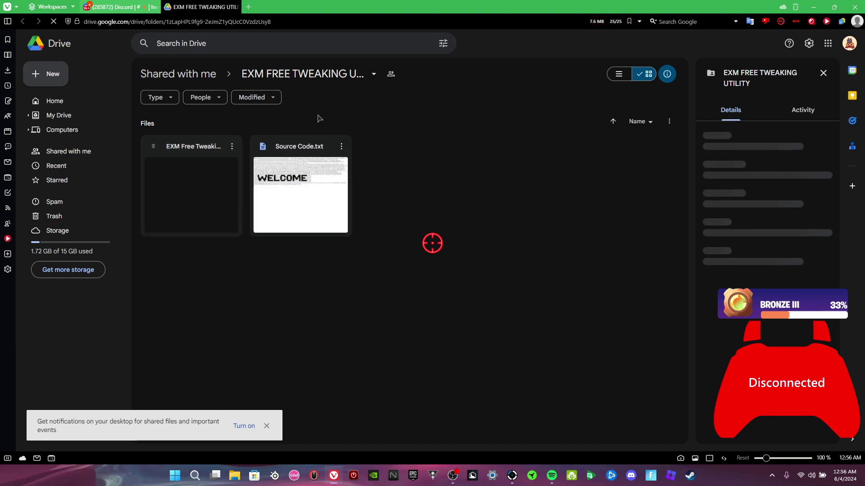
# Download EXM Free Tweaking Utility V4.zip, then close the Discord tab and quit the browser
pyautogui.click(232, 147)
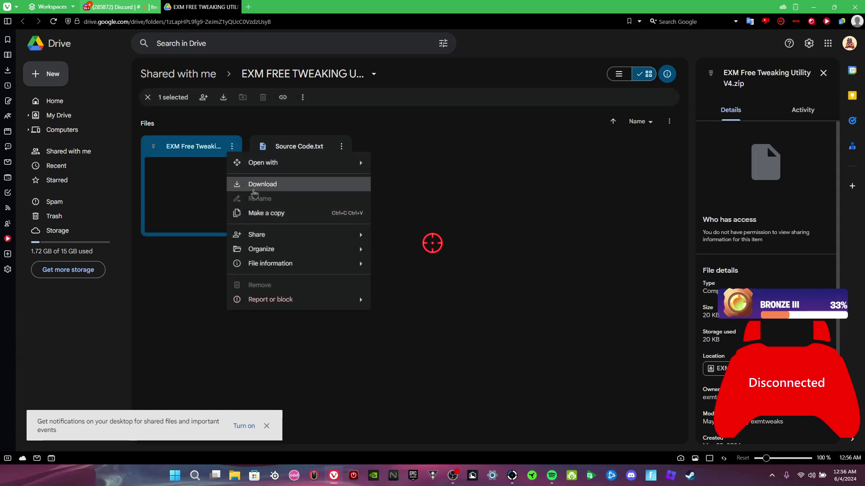
pyautogui.click(255, 189)
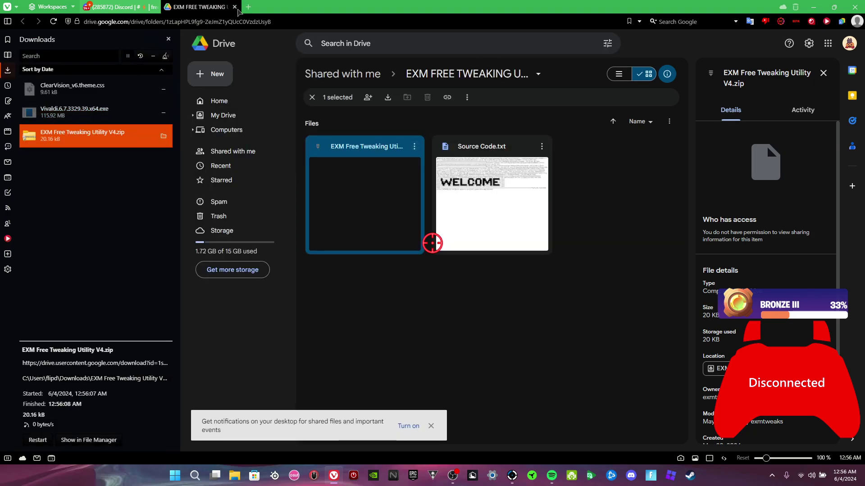
pyautogui.click(148, 7)
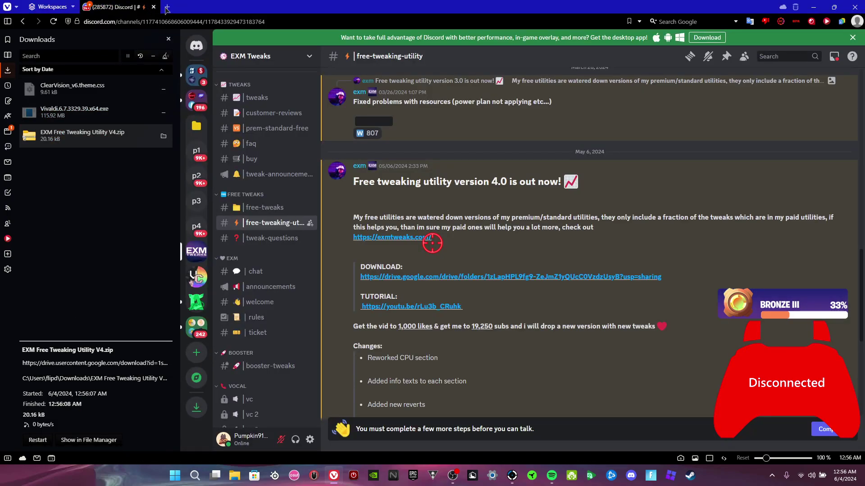
pyautogui.hotkey('ctrl', 'w')
pyautogui.hotkey('ctrl', 'q')
# Extract the utility zip in Downloads into a new folder and delete the zip
pyautogui.press('Return')
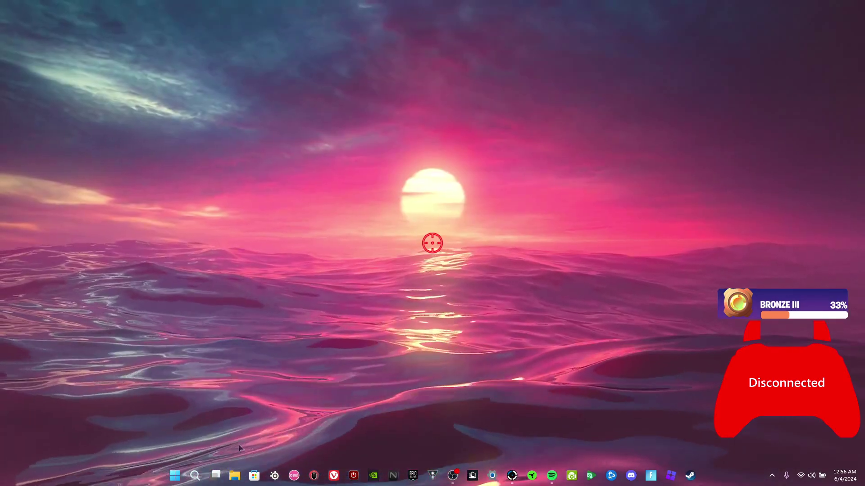
pyautogui.click(234, 476)
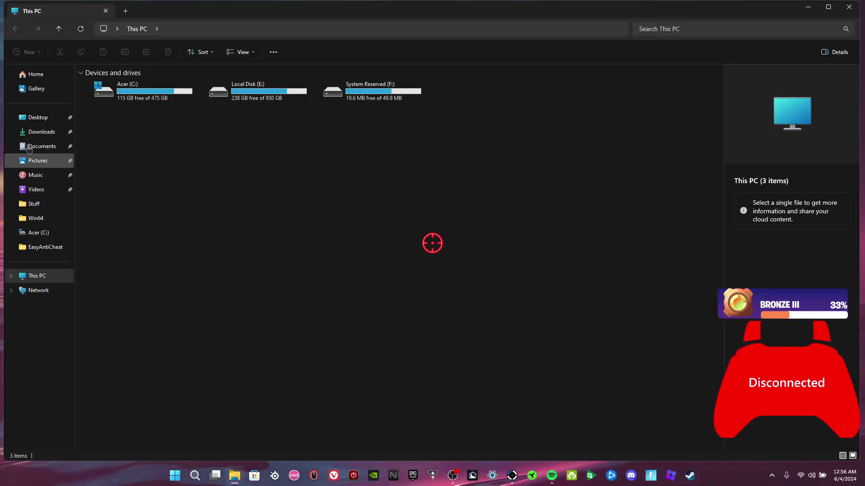
pyautogui.click(35, 131)
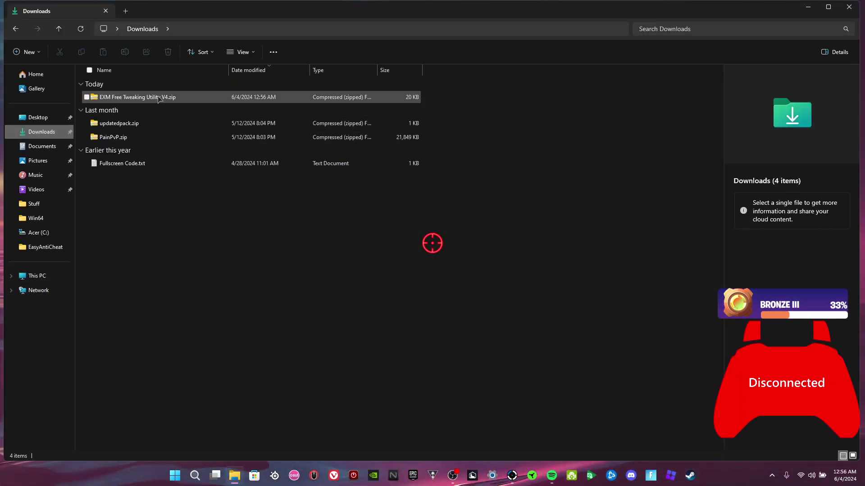
pyautogui.rightClick(159, 99)
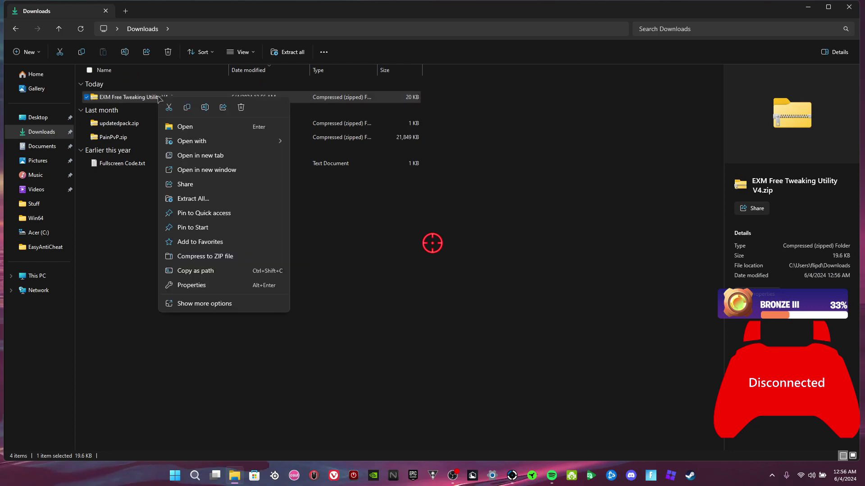
pyautogui.click(201, 199)
pyautogui.click(511, 323)
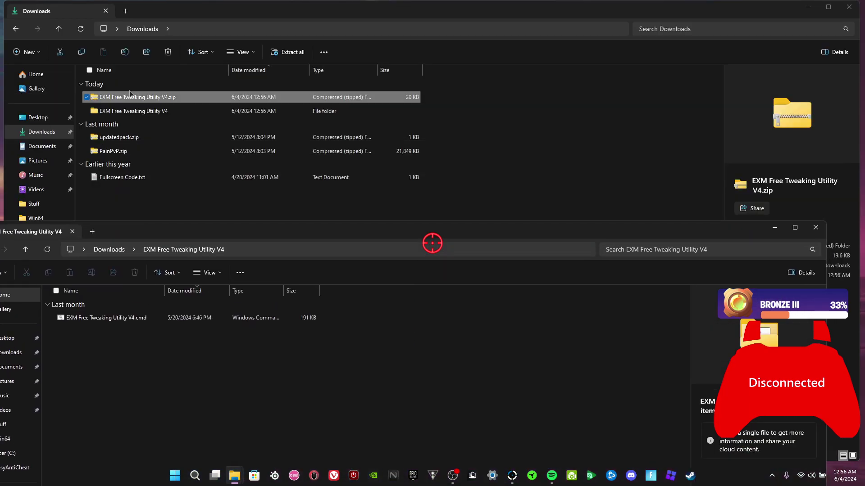
pyautogui.click(168, 52)
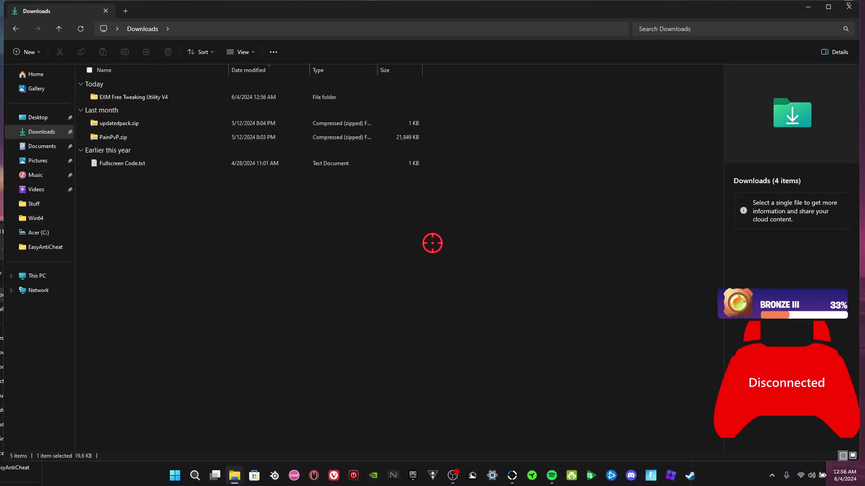
pyautogui.click(848, 6)
# Run EXM Free Tweaking Utility V4.cmd as administrator and reposition its console window
pyautogui.doubleClick(427, 228)
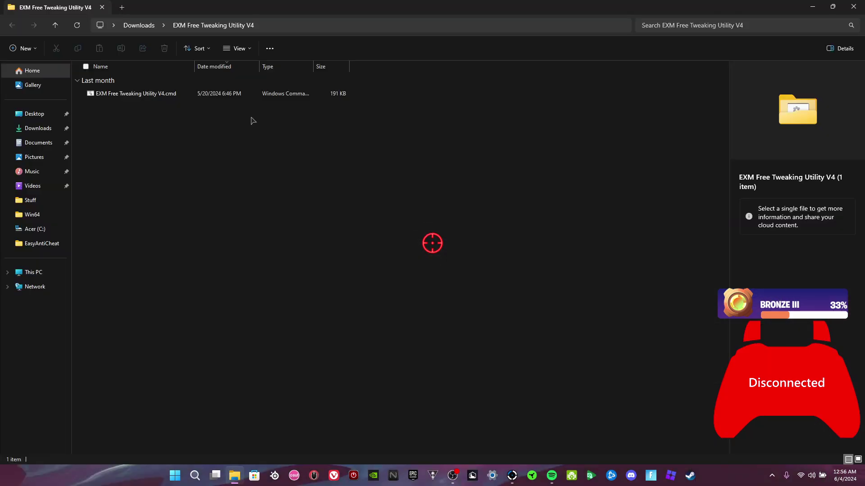
pyautogui.rightClick(243, 94)
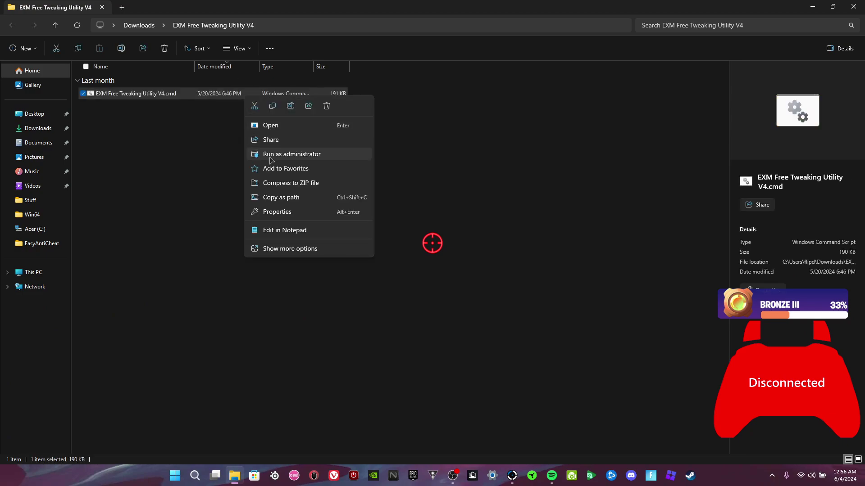
pyautogui.click(270, 155)
pyautogui.click(385, 330)
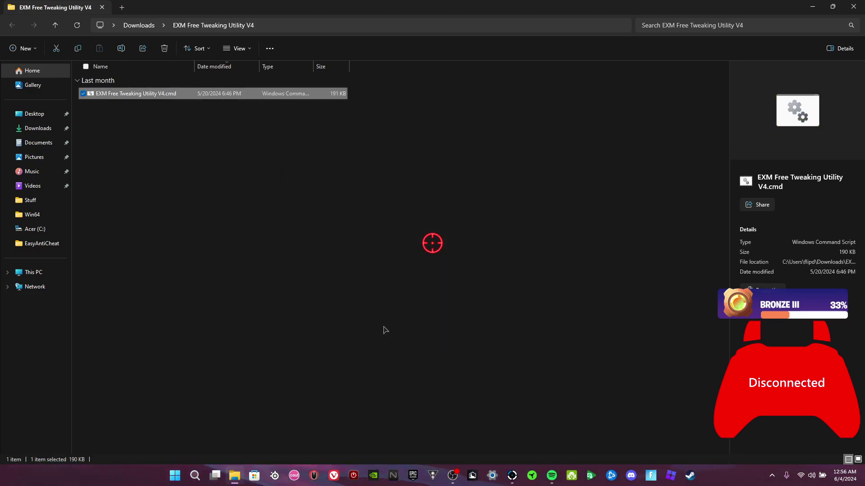
pyautogui.moveTo(246, 22); pyautogui.dragTo(423, 57)
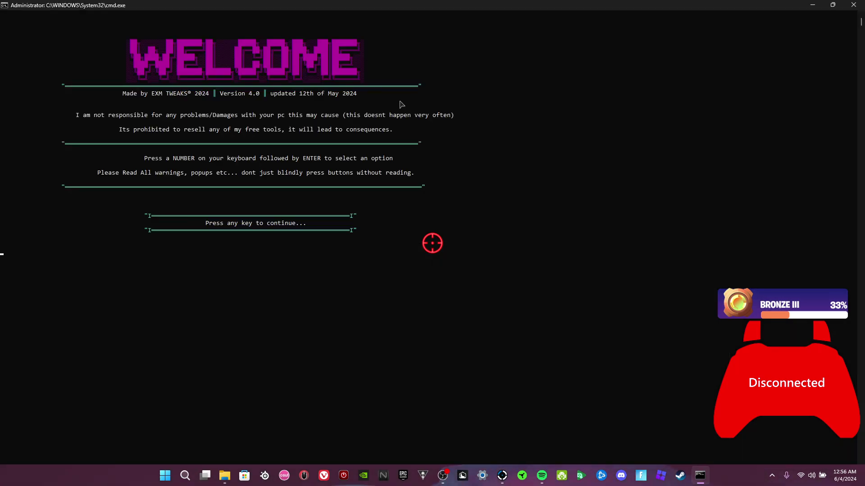
# Skip the welcome and restore point prompts, run General Performance tweaks (1, 1), return with M
pyautogui.press('Return')
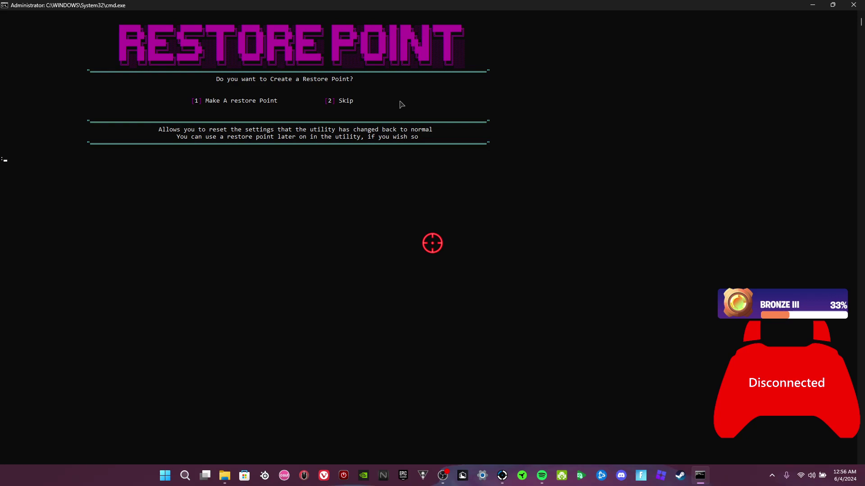
pyautogui.press('2')
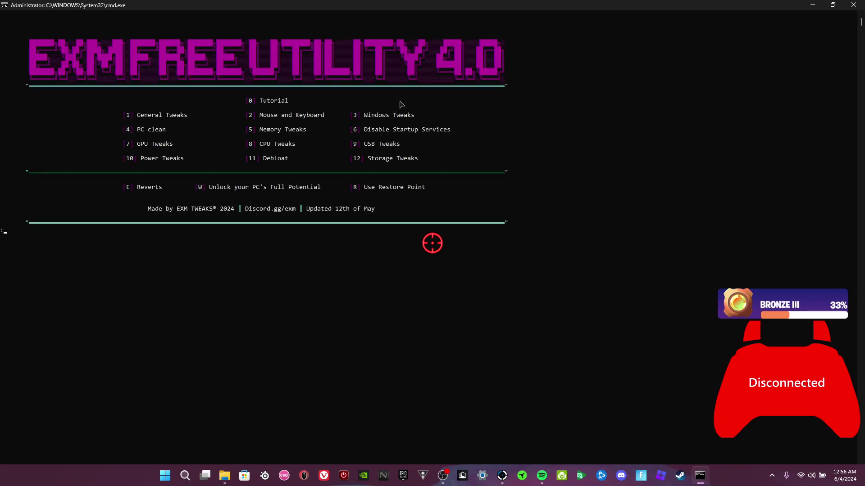
pyautogui.write('1')
pyautogui.press('Return')
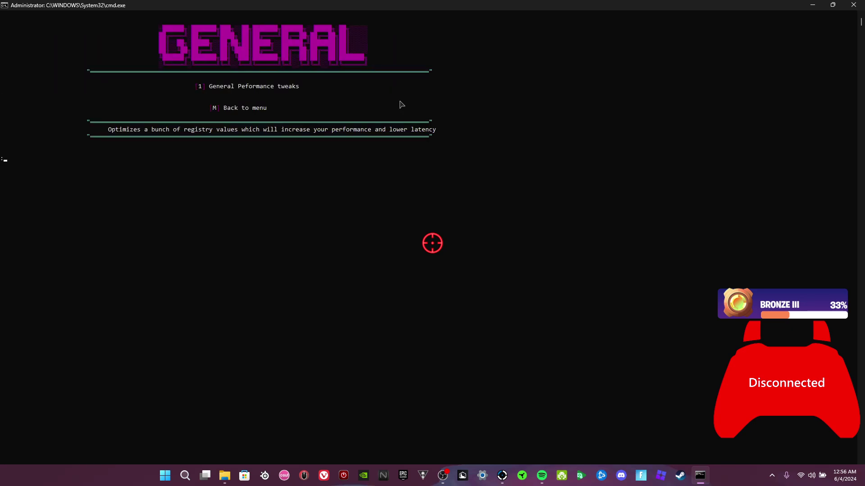
pyautogui.write('1')
pyautogui.press('Return')
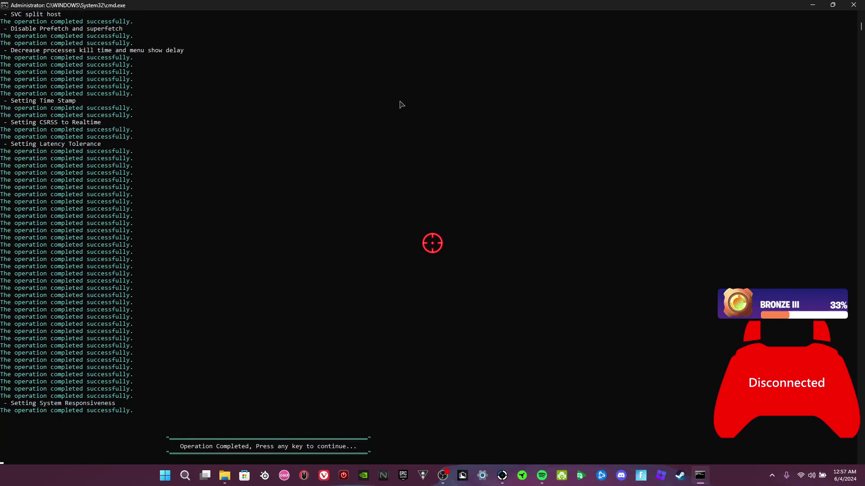
pyautogui.press('Return')
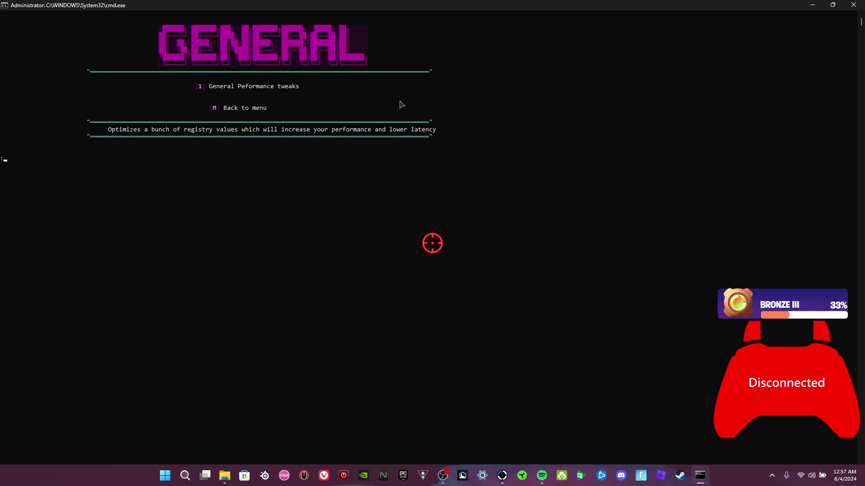
pyautogui.write('m')
pyautogui.press('Return')
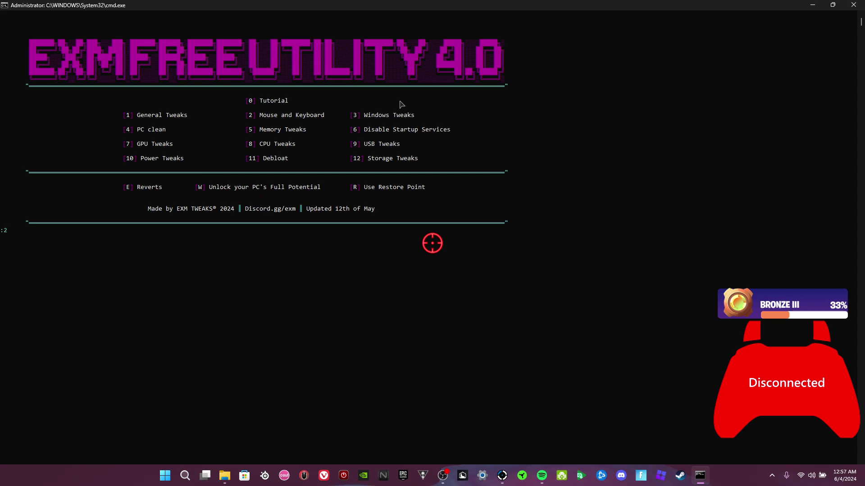
# Apply the Mouse and Keyboard registry optimizations (options 2, then 1)
pyautogui.write('2')
pyautogui.press('Return')
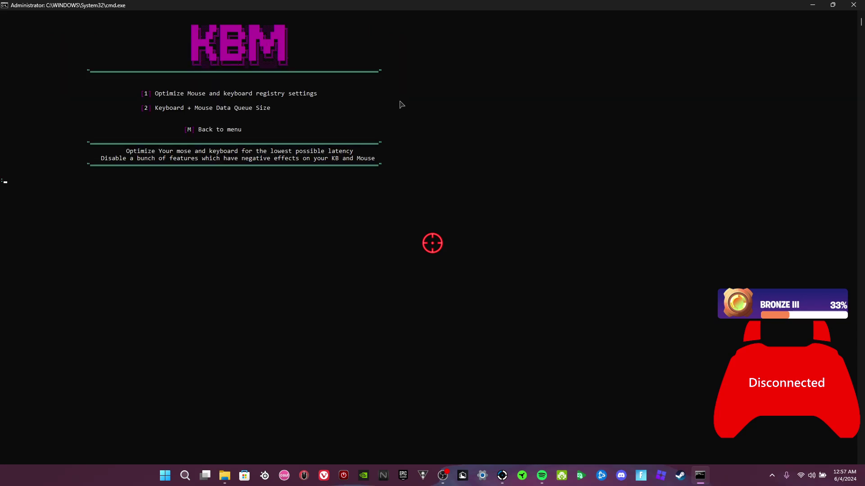
pyautogui.write('1')
pyautogui.press('Return')
# Open the Data Queue Size options and launch Task Manager with T
pyautogui.write('2')
pyautogui.press('Return')
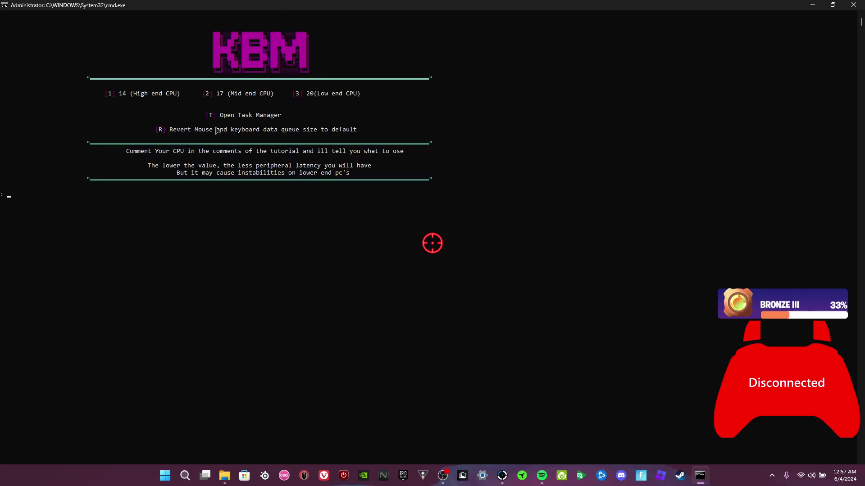
pyautogui.write('t')
pyautogui.press('Return')
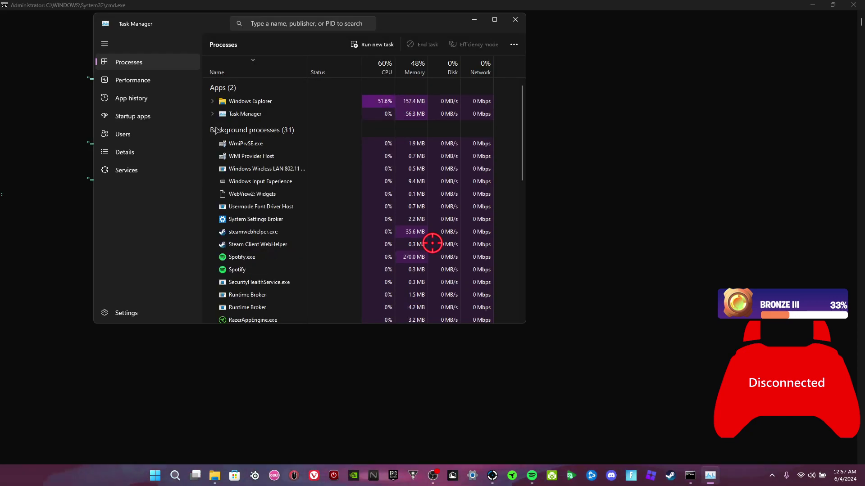
# Show the CPU page in Task Manager's Performance tab and move the window left
pyautogui.click(135, 81)
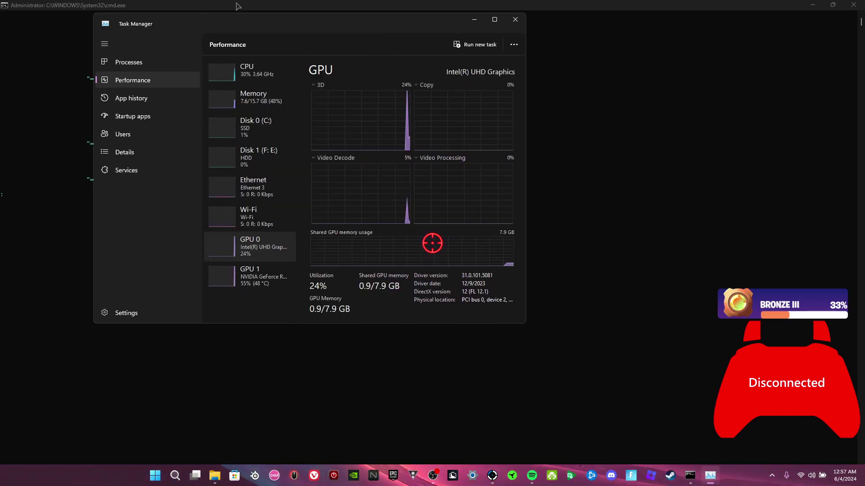
pyautogui.moveTo(228, 23); pyautogui.dragTo(296, 51)
pyautogui.click(305, 92)
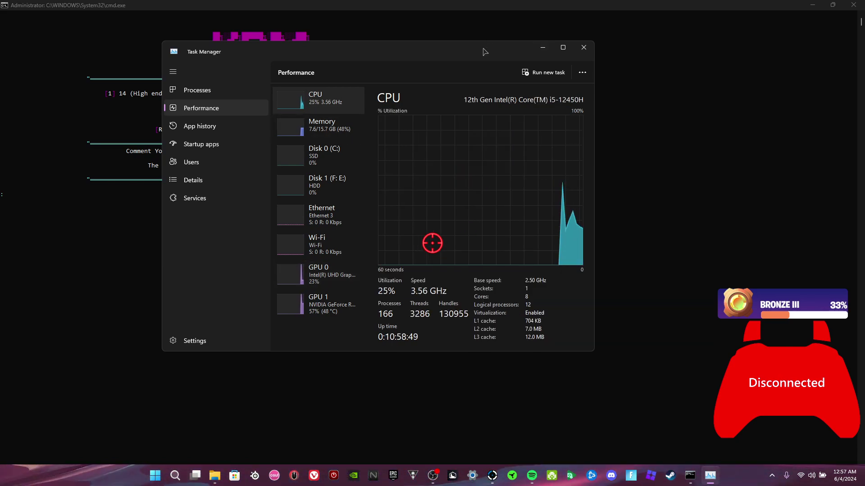
pyautogui.moveTo(484, 51); pyautogui.dragTo(468, 131)
pyautogui.moveTo(332, 135); pyautogui.dragTo(193, 148)
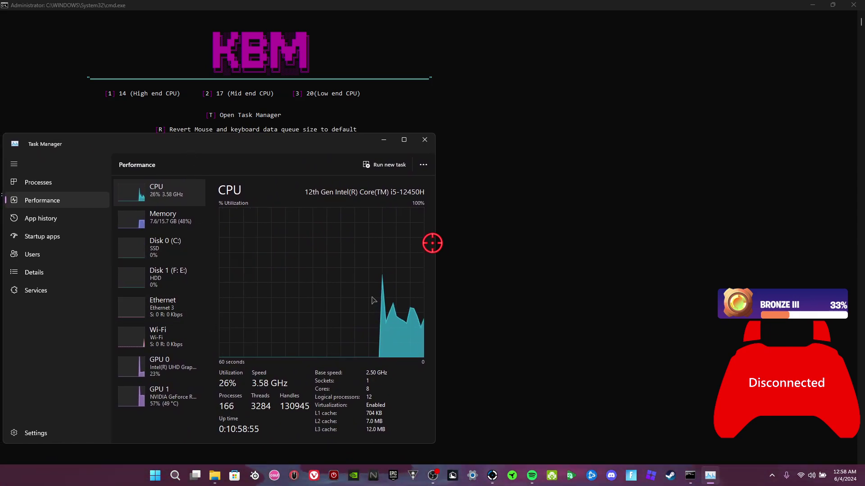
# Close Task Manager and set the data queue size to 14 (High end CPU)
pyautogui.click(424, 140)
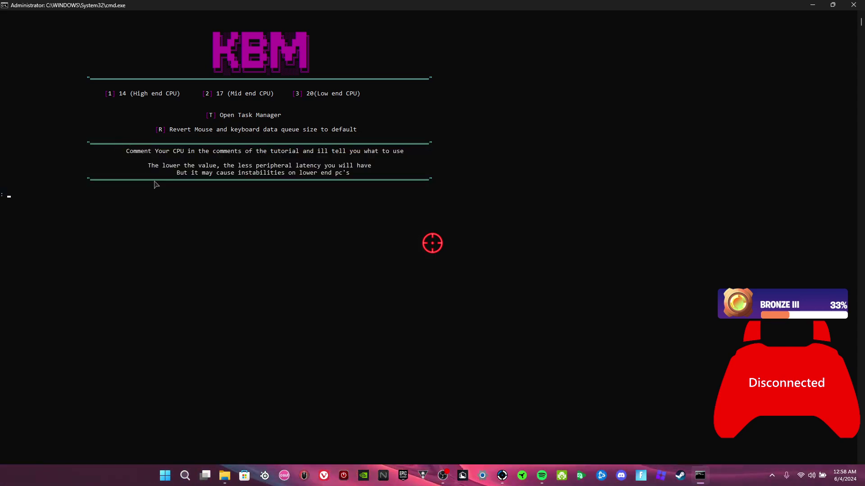
pyautogui.write('1')
pyautogui.press('Return')
# In Windows Tweaks, disable transparency (option 1) and notifications (option 2)
pyautogui.press('Return')
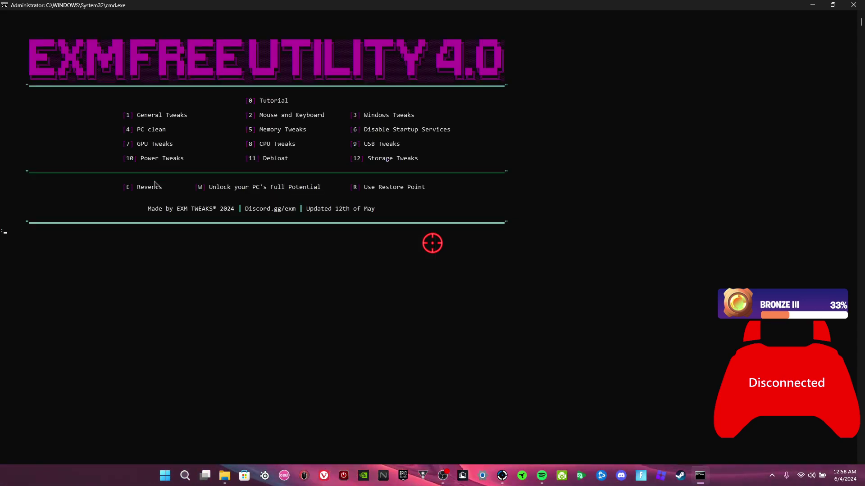
pyautogui.write('3')
pyautogui.press('Return')
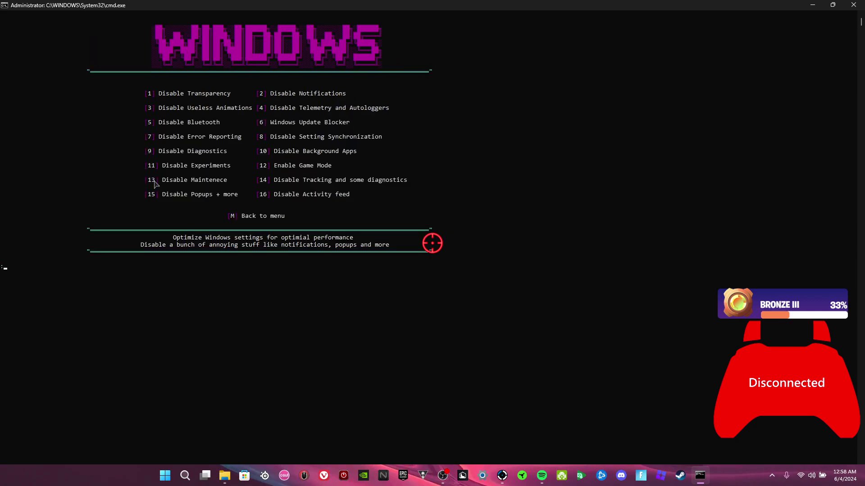
pyautogui.write('1')
pyautogui.press('Return')
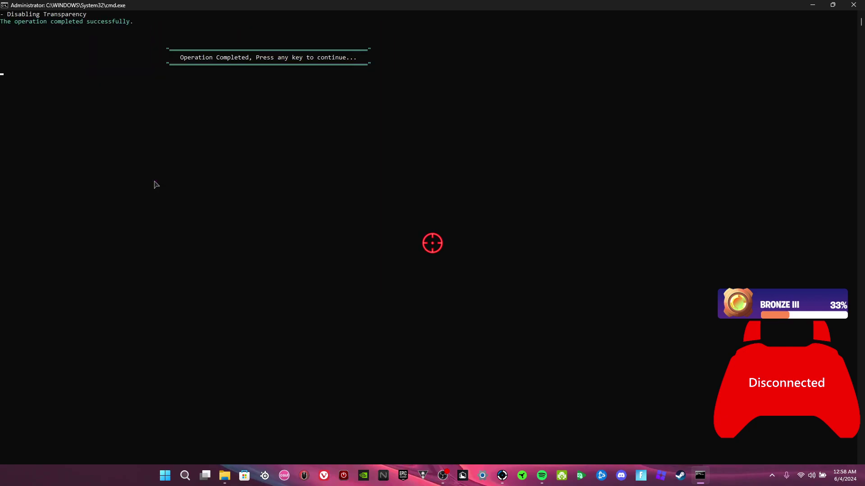
pyautogui.press('Return')
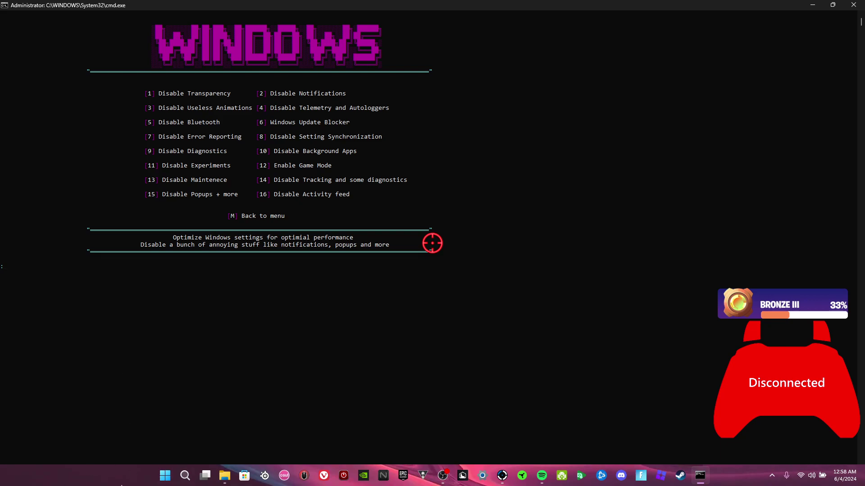
pyautogui.click(165, 476)
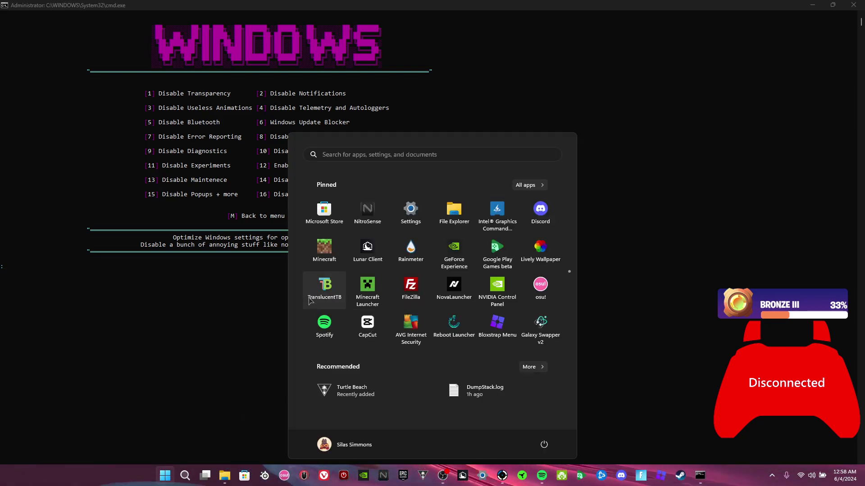
pyautogui.click(203, 356)
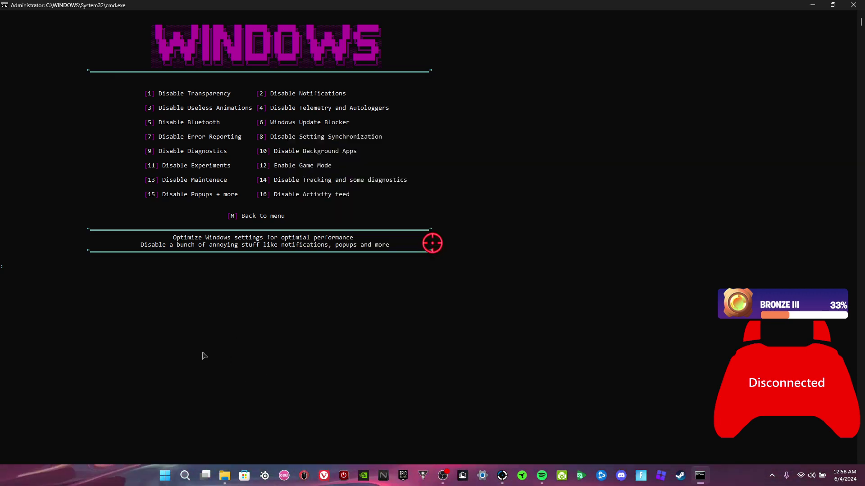
pyautogui.write('2')
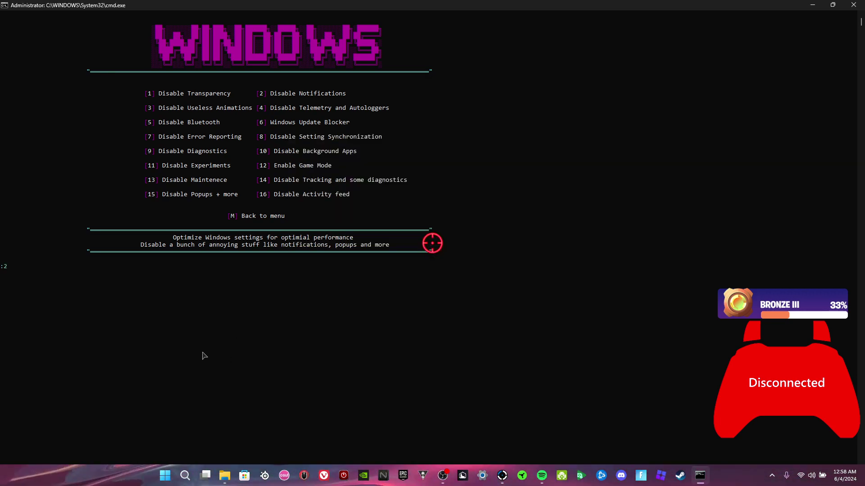
pyautogui.press('Return')
pyautogui.press('Return')
# Run option 3, accept the custom visual effects in Performance Options, and close the reopened dialog
pyautogui.write('3')
pyautogui.press('Return')
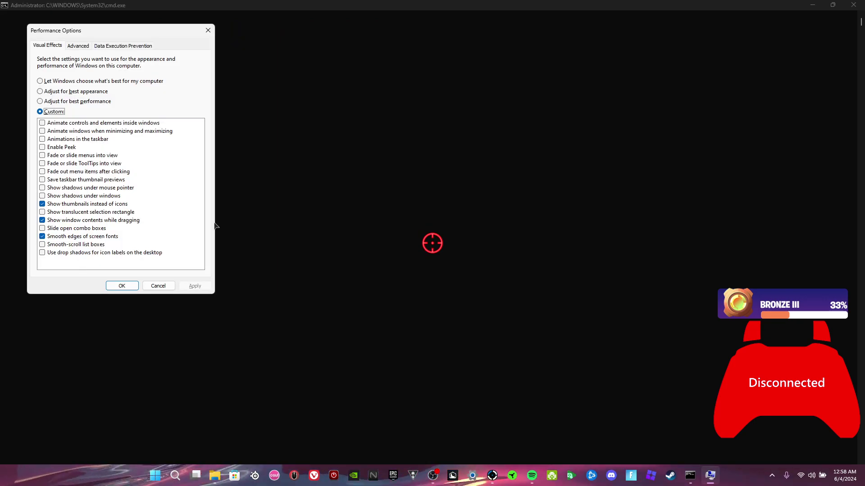
pyautogui.moveTo(88, 39); pyautogui.dragTo(291, 46)
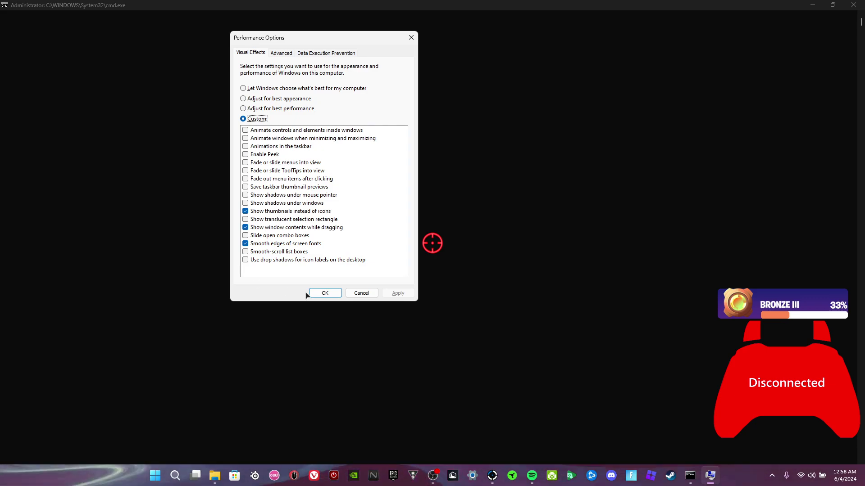
pyautogui.click(325, 293)
pyautogui.press('Return')
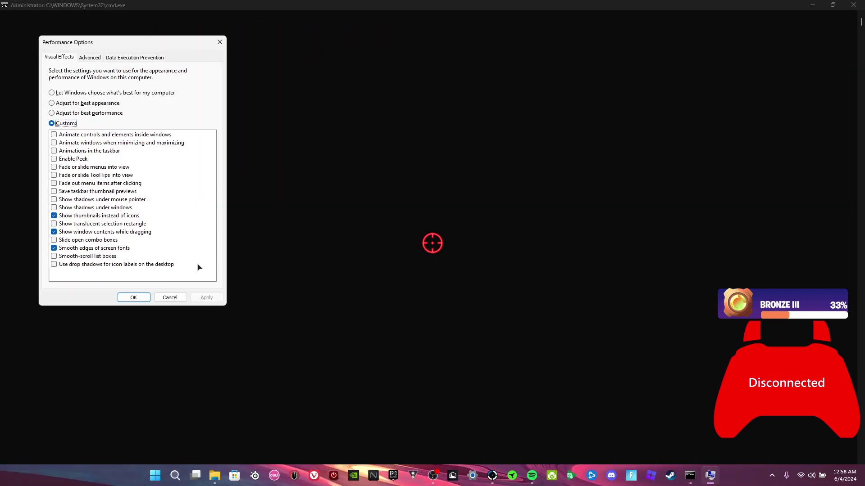
pyautogui.press('Return')
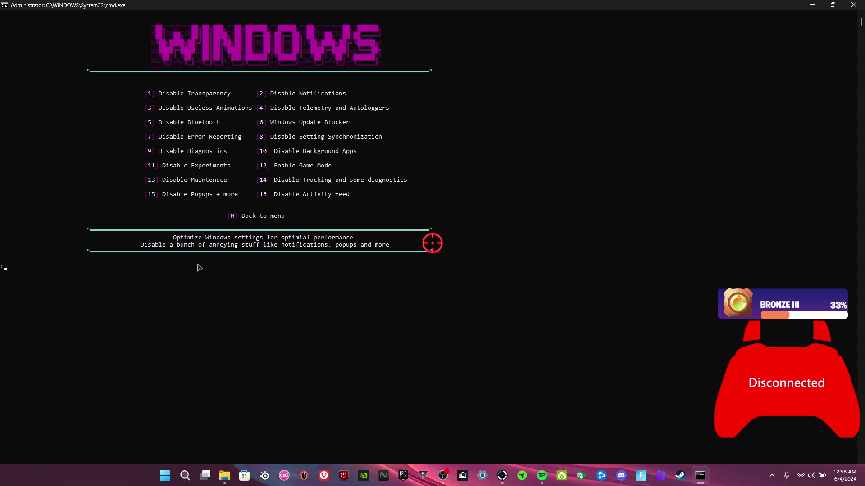
# Run option 4 to disable telemetry and autologgers
pyautogui.write('4')
pyautogui.press('Return')
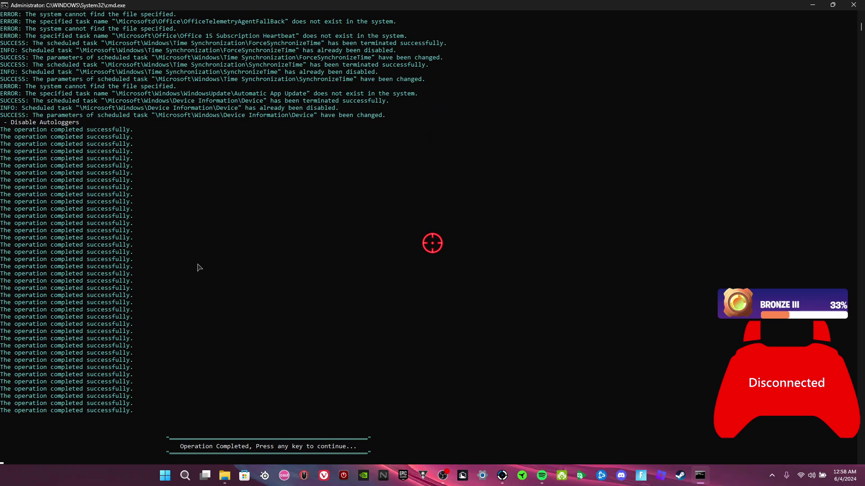
pyautogui.press('Return')
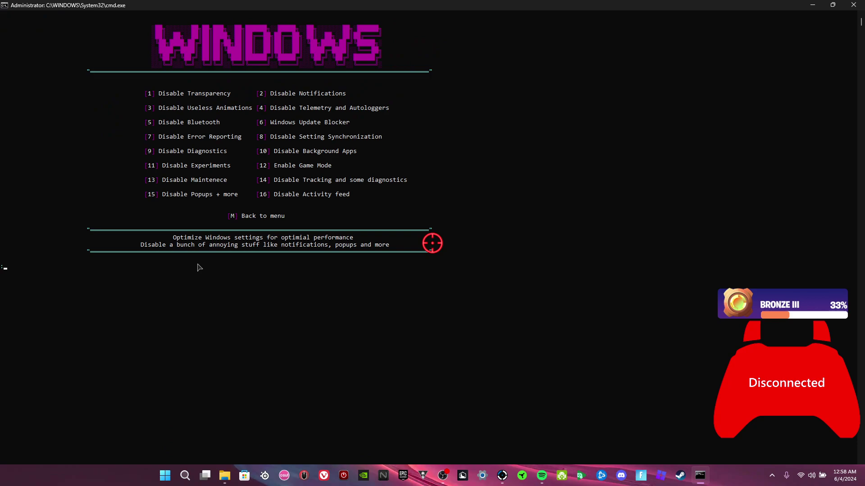
# Enter option 5, Disable Bluetooth, after checking Bluetooth in quick settings
pyautogui.write('5')
pyautogui.click(806, 476)
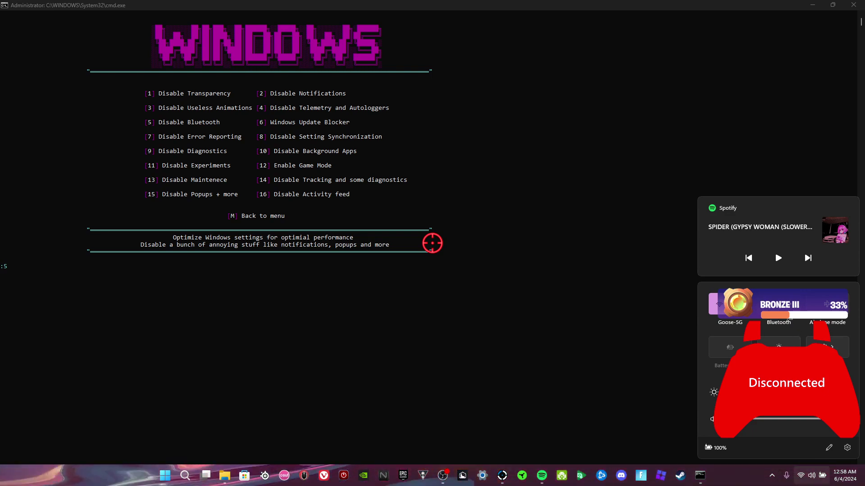
pyautogui.click(793, 315)
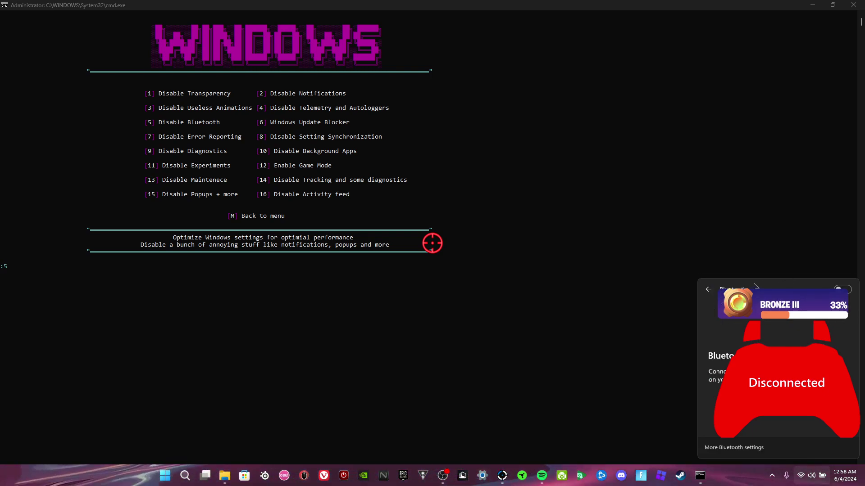
pyautogui.click(660, 243)
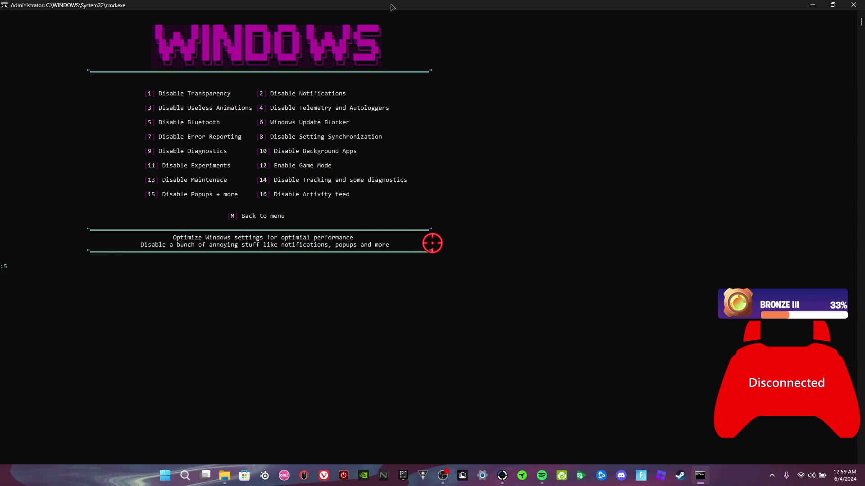
# Close the file browser behind the console and bring the maximized console back to the tweaks menu
pyautogui.moveTo(392, 7); pyautogui.dragTo(396, 125)
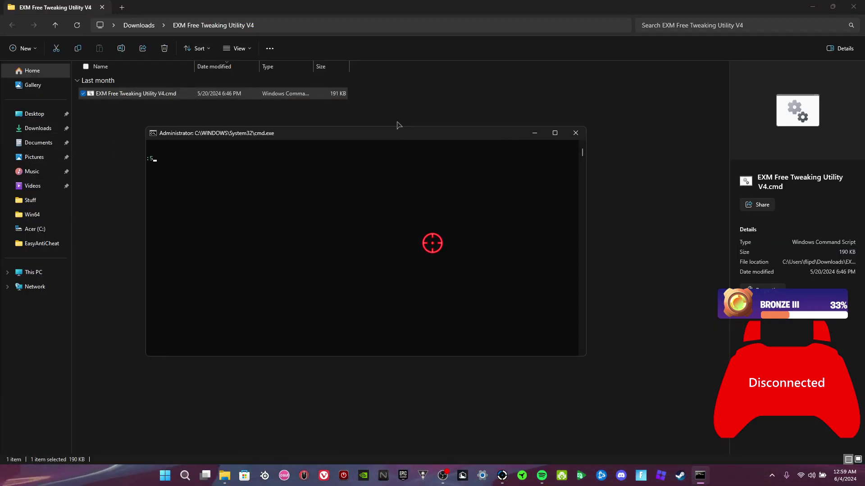
pyautogui.click(862, 3)
pyautogui.doubleClick(401, 133)
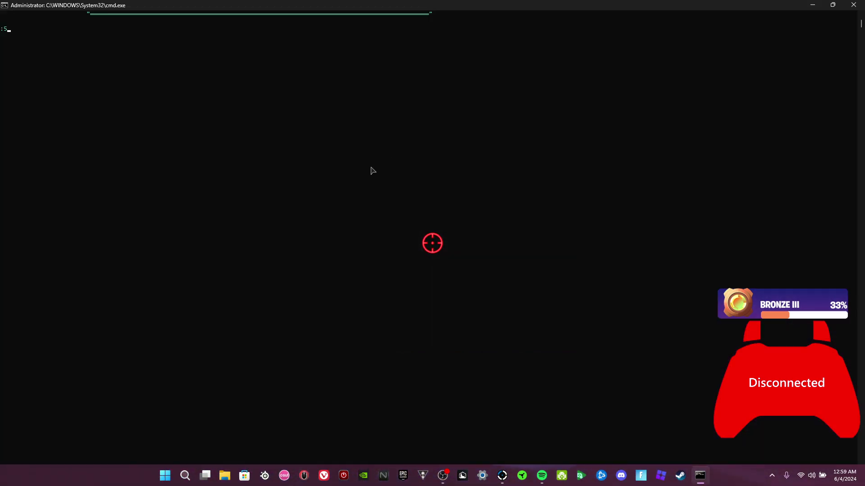
pyautogui.press('Return')
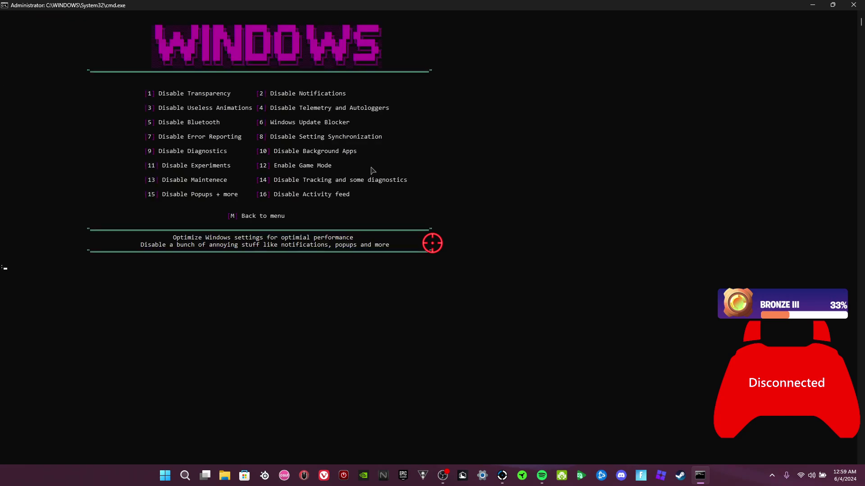
# Launch Windows Update Blocker with option 6, close it, and return to the menu
pyautogui.write('6')
pyautogui.press('Return')
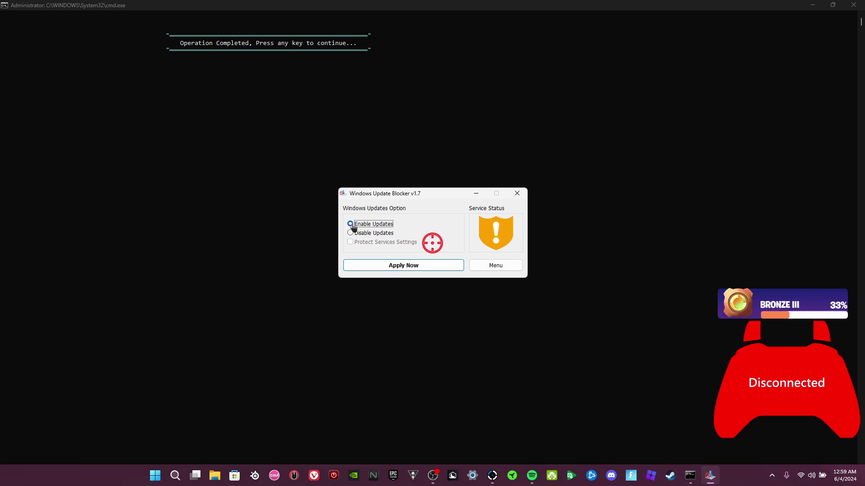
pyautogui.moveTo(417, 192); pyautogui.dragTo(350, 182)
pyautogui.click(449, 183)
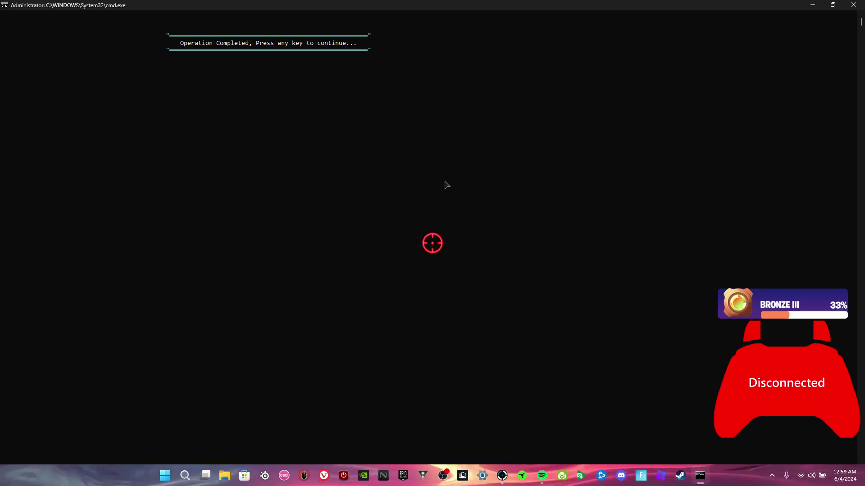
pyautogui.press('Return')
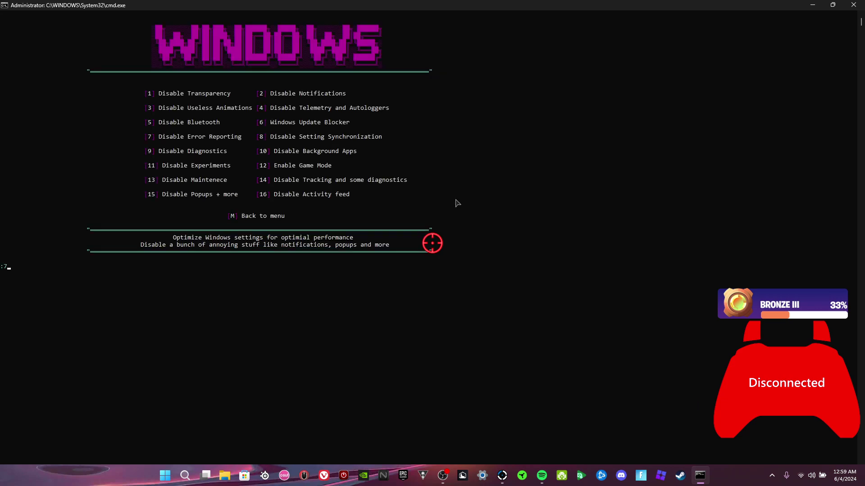
# Apply tweaks 7, 8 and 9: error reporting, settings sync and diagnostic services disabled
pyautogui.press('Return')
pyautogui.press('Return')
pyautogui.write('7')
pyautogui.press('Return')
pyautogui.press('Return')
pyautogui.write('8')
pyautogui.press('Return')
pyautogui.press('Return')
pyautogui.write('9')
pyautogui.press('Return')
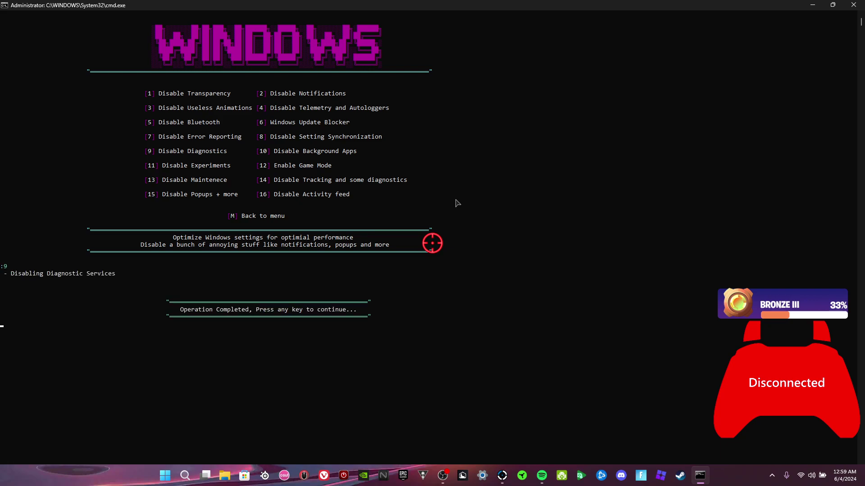
pyautogui.press('Return')
# Apply tweaks 10 and 11, disabling background apps and Insider experiments
pyautogui.write('1')
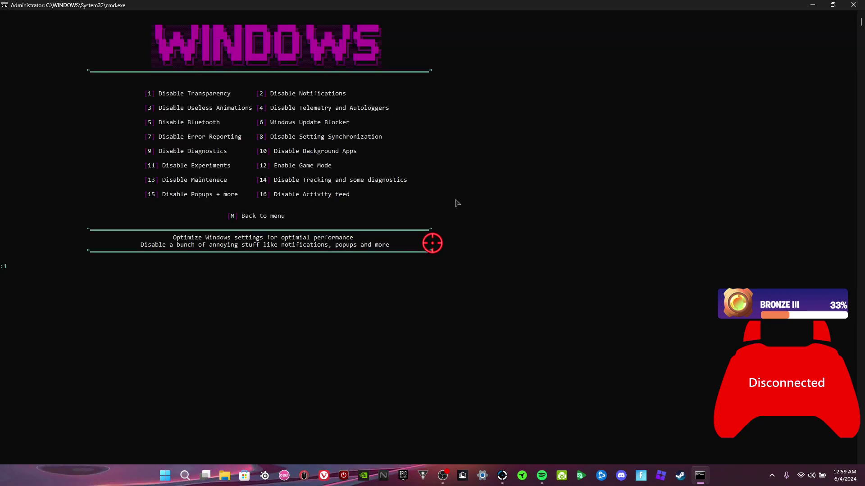
pyautogui.write('0')
pyautogui.press('Return')
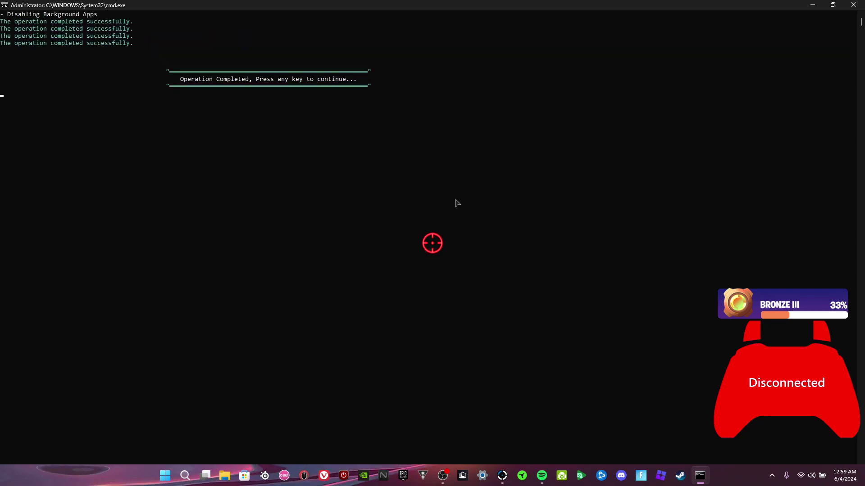
pyautogui.press('Return')
pyautogui.write('11')
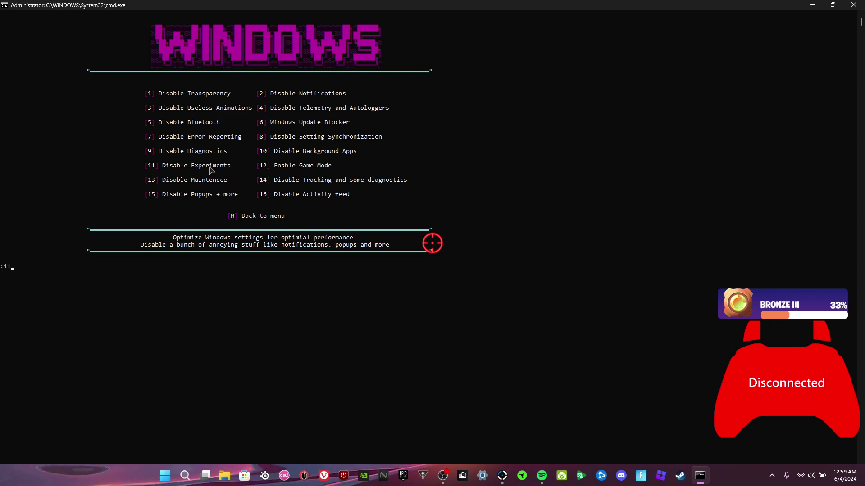
pyautogui.press('Return')
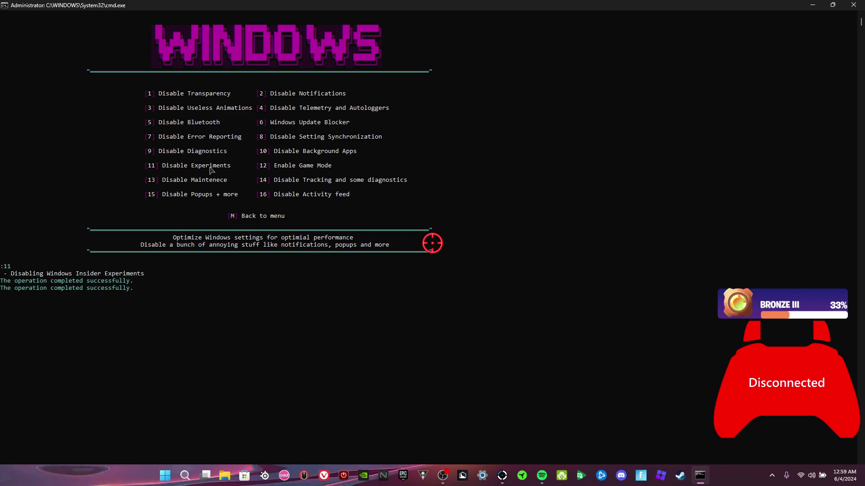
pyautogui.press('Return')
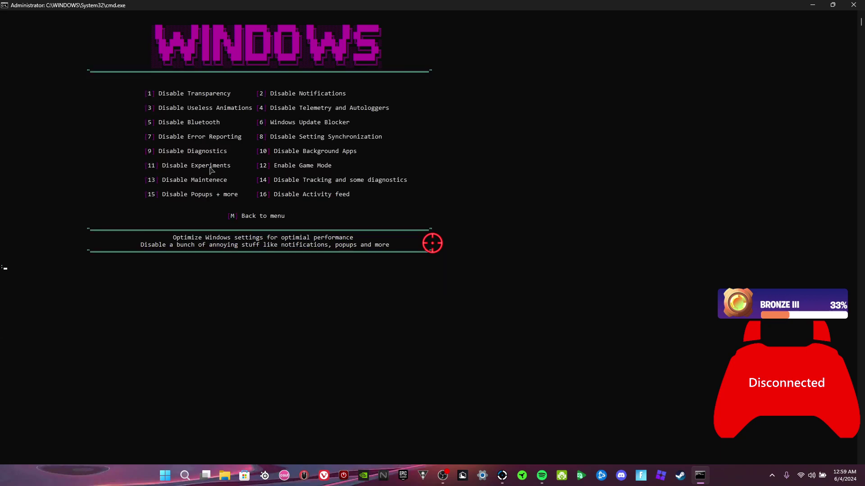
# Enter option 12 and search Windows for 'game m' to find Game Mode settings
pyautogui.write('12')
pyautogui.press('super')
pyautogui.write('game mo')
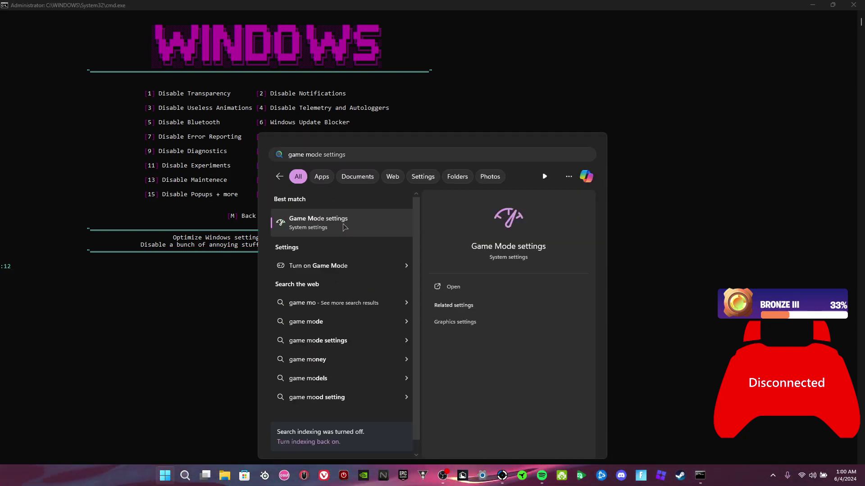
# Look at the Game Mode settings page, then run option 12 to enable Game Mode
pyautogui.press('Return')
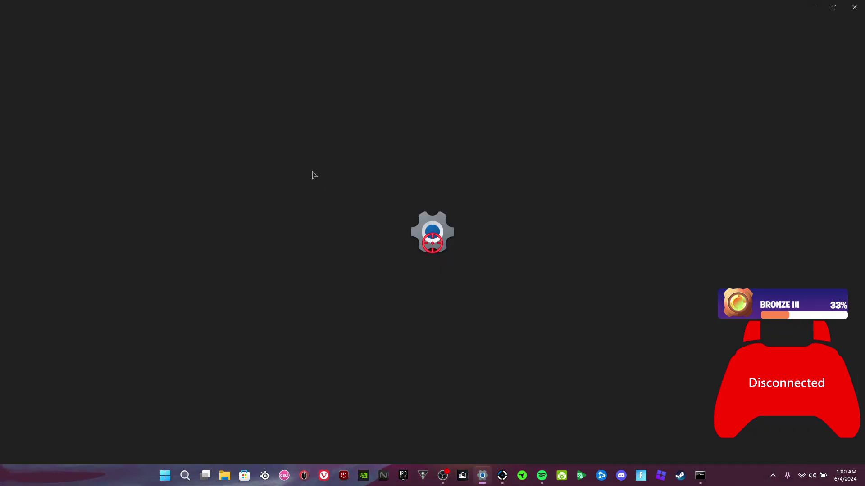
pyautogui.click(854, 6)
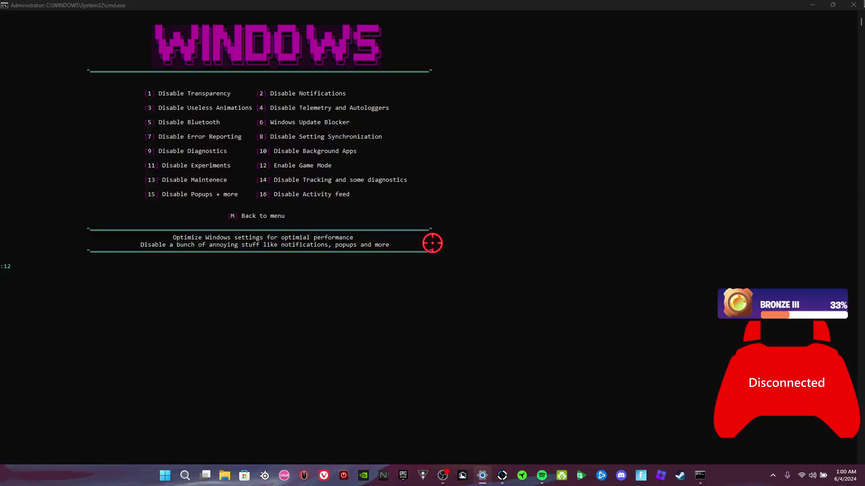
pyautogui.press('Return')
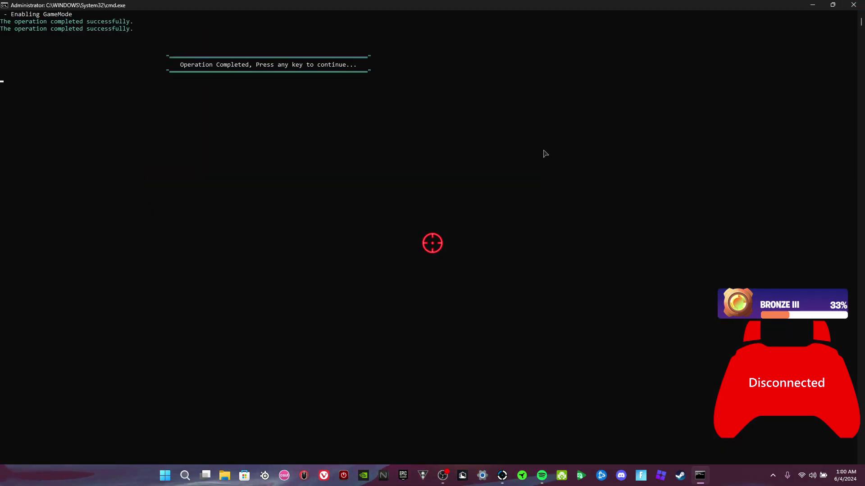
pyautogui.press('Return')
# Apply options 13 and 14, disabling automatic maintenance and tracking
pyautogui.write('13')
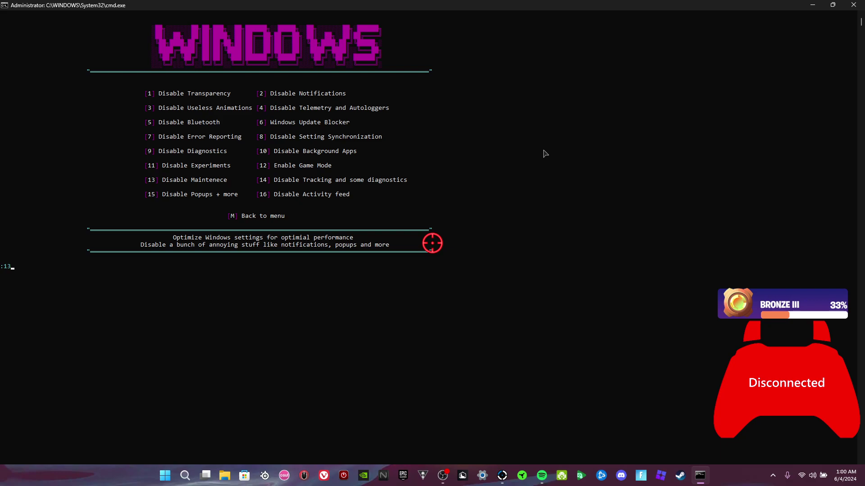
pyautogui.press('Return')
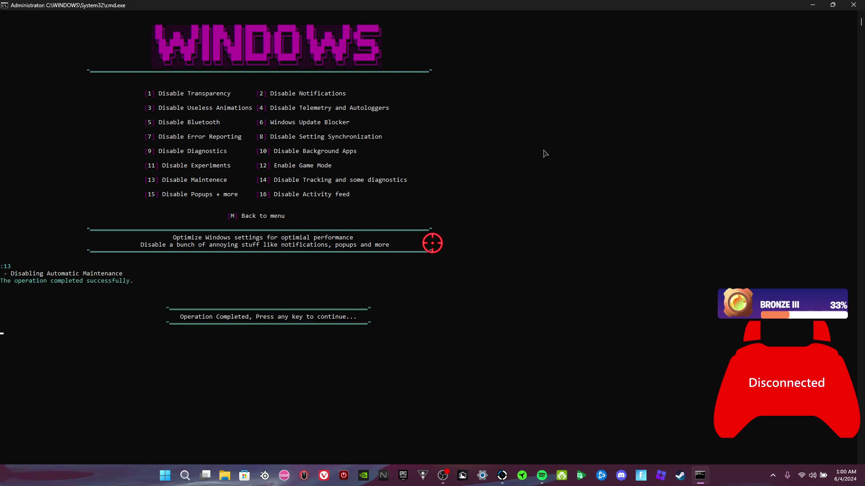
pyautogui.press('Return')
pyautogui.write('14')
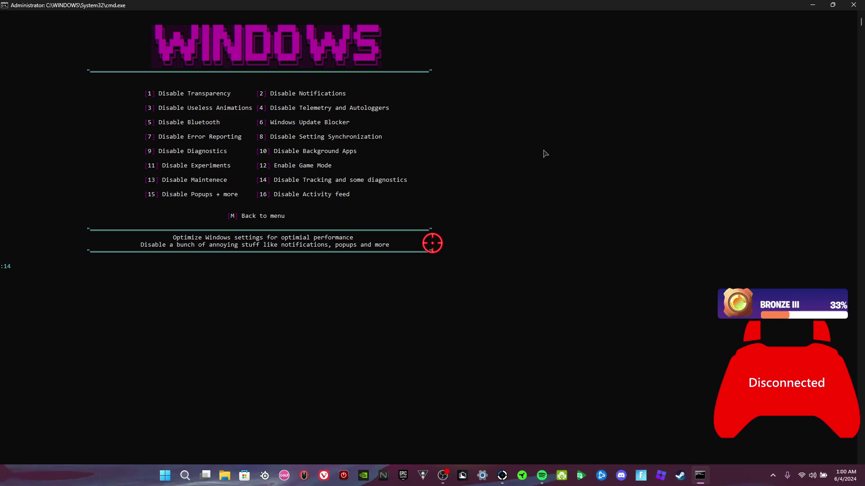
pyautogui.press('Return')
# Apply options 15 and 16, disabling popups and the Activity feed, and return to the main menu
pyautogui.press('Return')
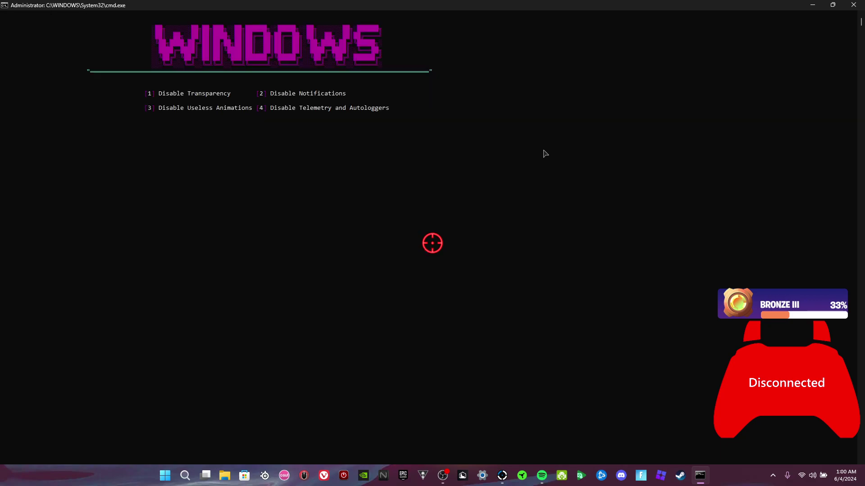
pyautogui.write('15')
pyautogui.press('Return')
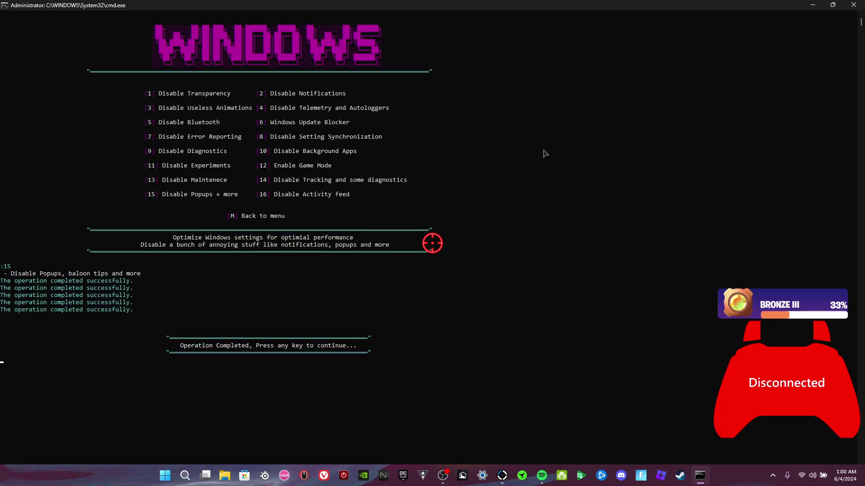
pyautogui.press('Return')
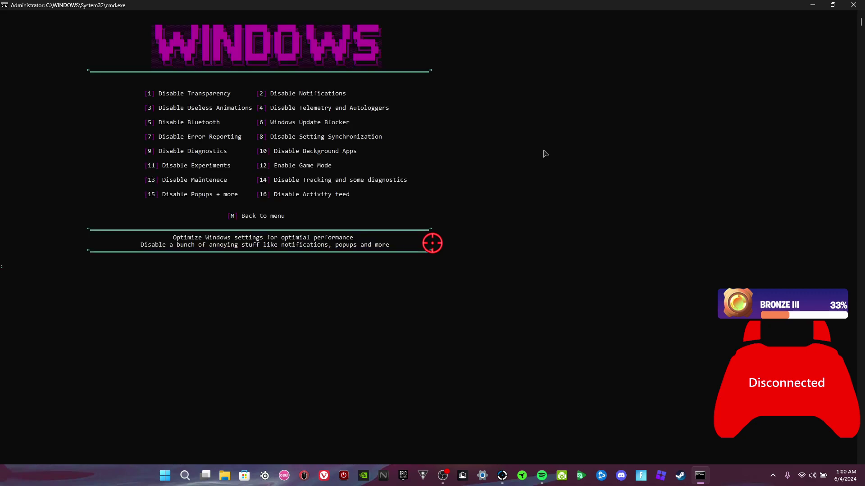
pyautogui.write('16')
pyautogui.press('Return')
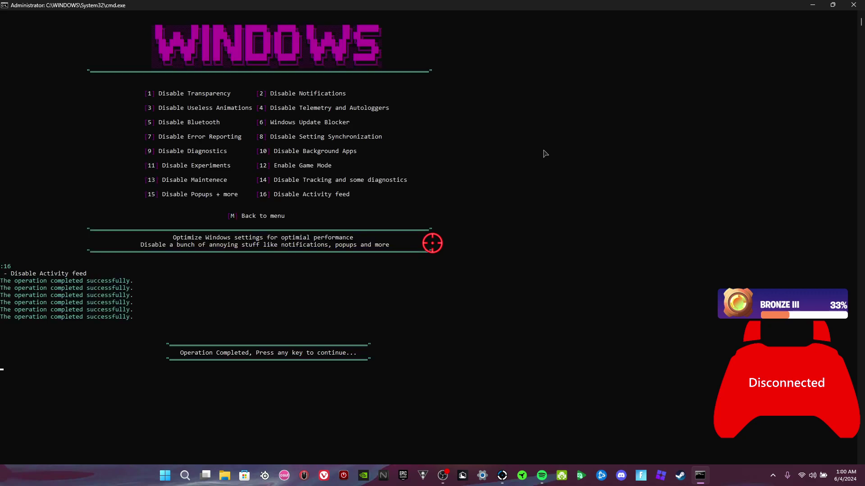
pyautogui.press('Return')
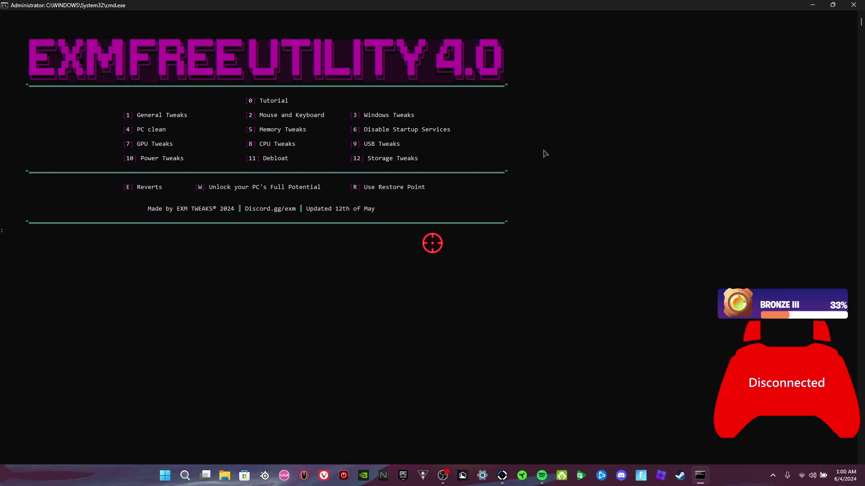
# In PC clean (4), clear temporary device data (1) and run Clean Manager (2) on drive C
pyautogui.write('4')
pyautogui.press('Return')
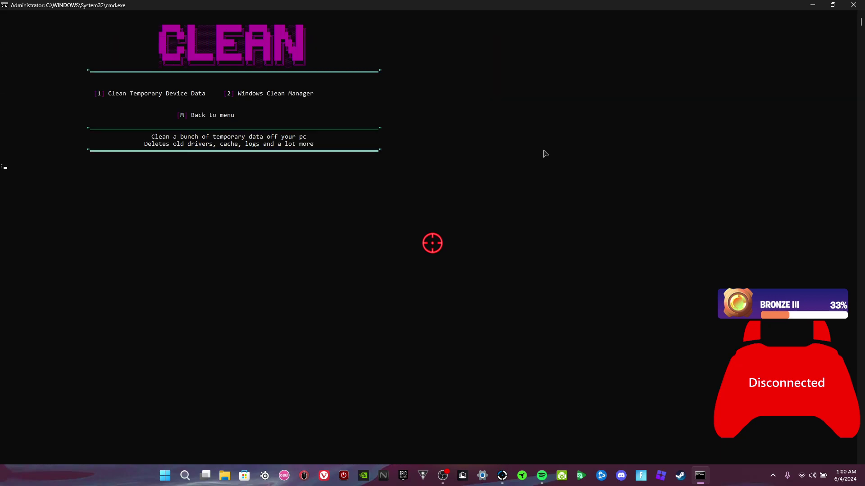
pyautogui.write('1')
pyautogui.press('Return')
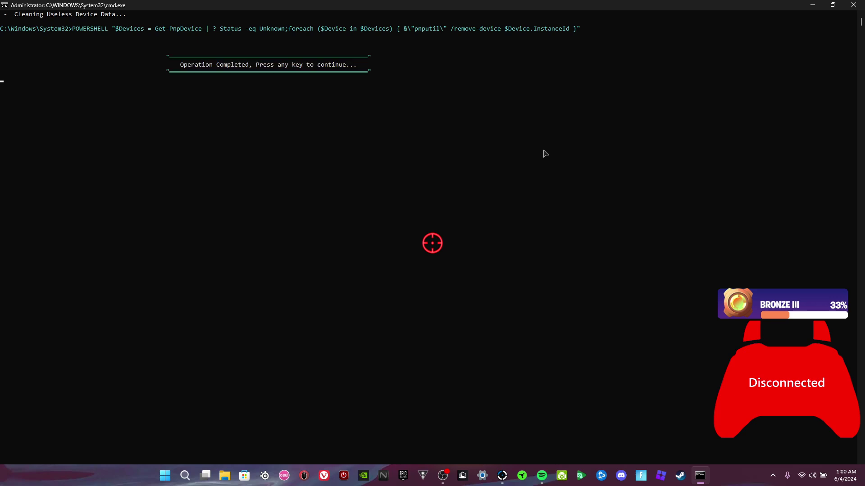
pyautogui.press('Return')
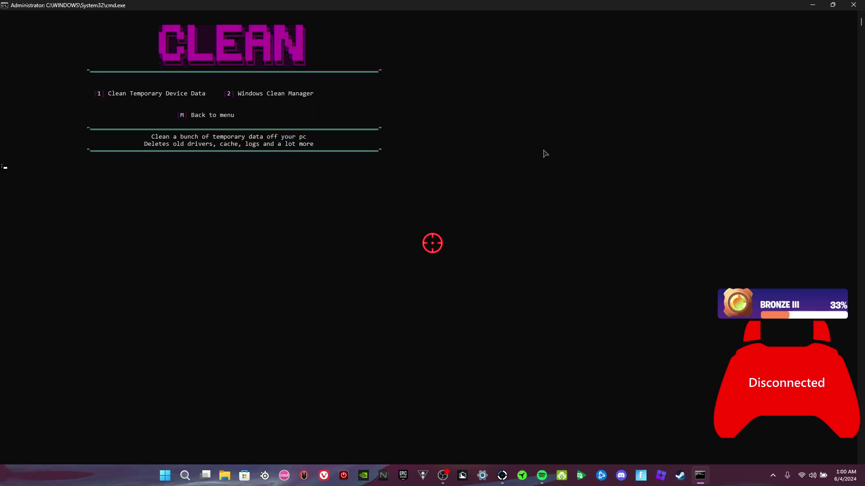
pyautogui.write('2')
pyautogui.press('Return')
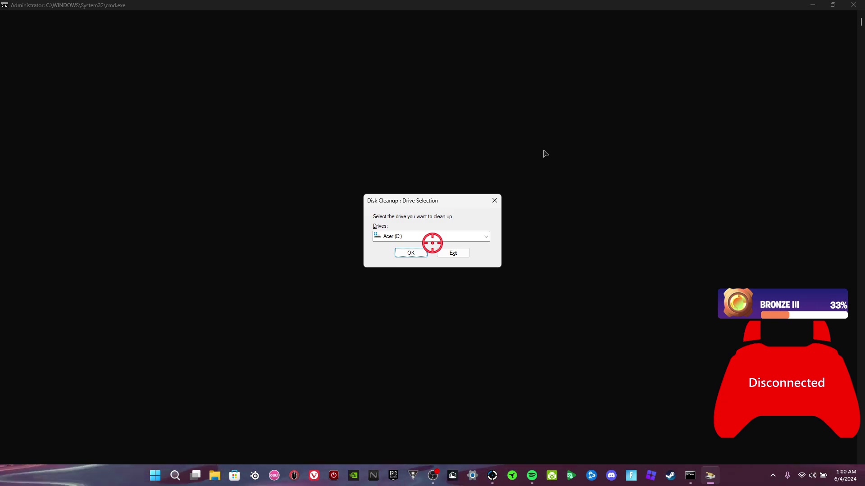
pyautogui.click(408, 255)
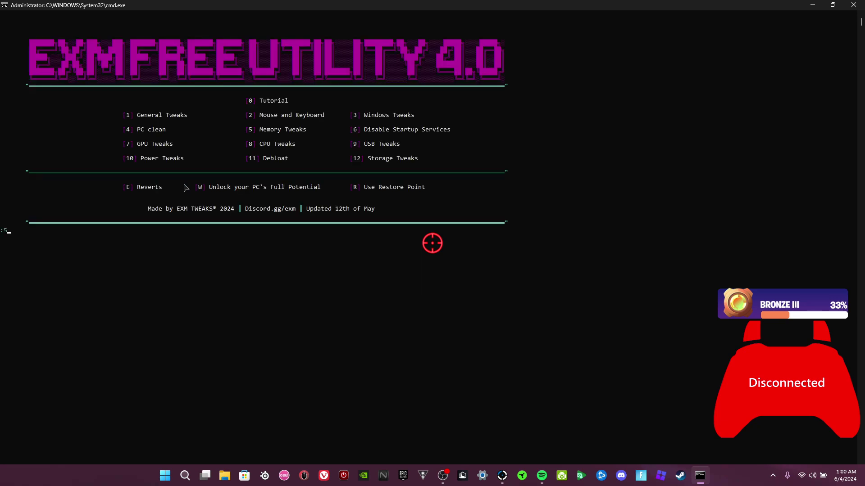
# Open the Memory tweaks menu (5) and its memory-compression options (1)
pyautogui.write('5')
pyautogui.press('Return')
pyautogui.write('1')
pyautogui.press('Return')
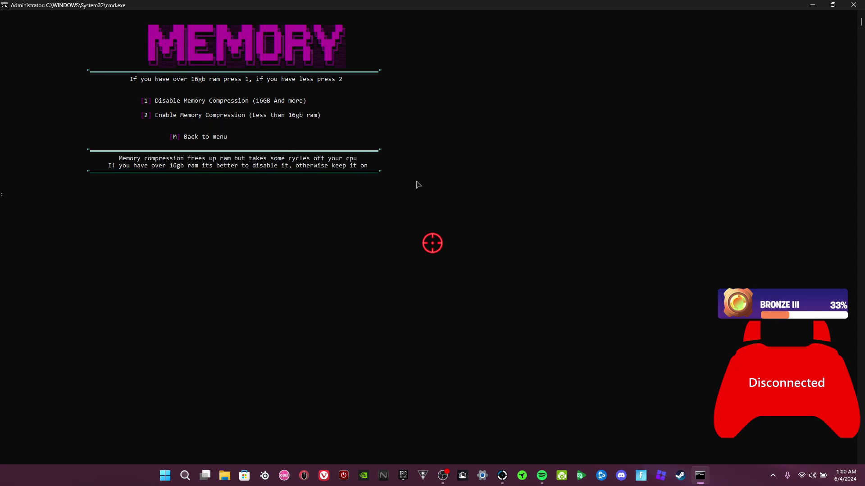
# Launch Task Manager via Run 'taskmgr', confirm 16.0 GB memory under Performance, and close it
pyautogui.press('super+r')
pyautogui.write('taskmgr')
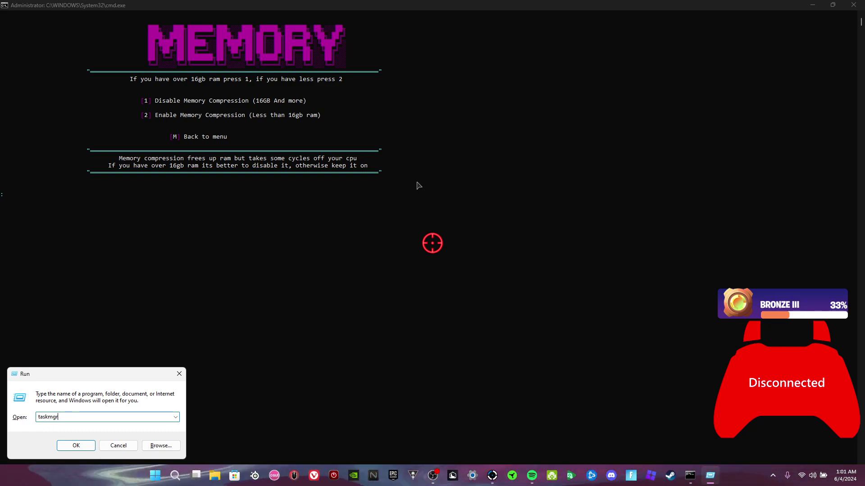
pyautogui.press('Return')
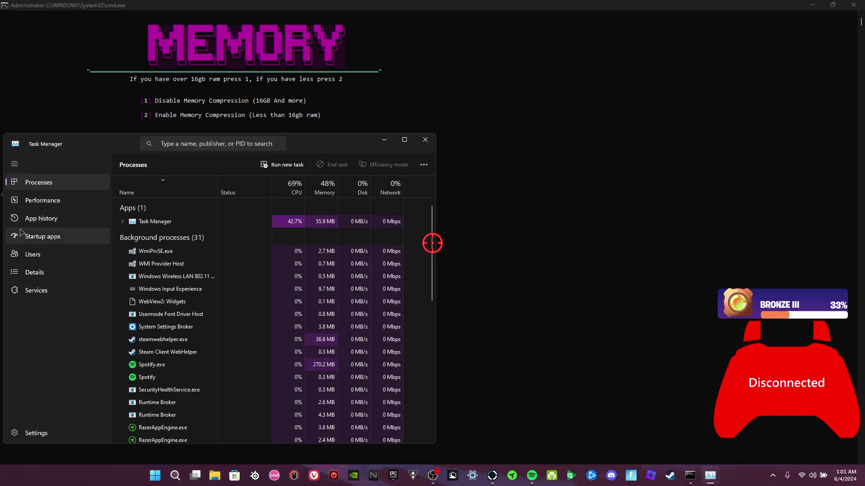
pyautogui.click(54, 206)
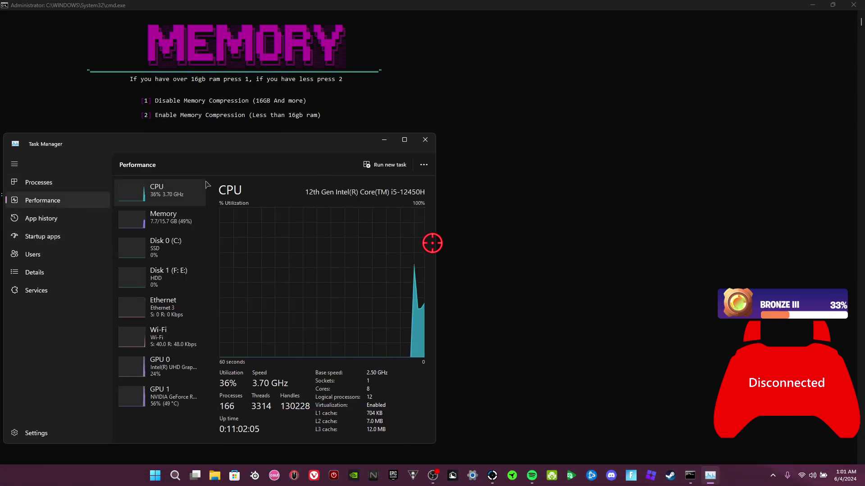
pyautogui.moveTo(288, 135); pyautogui.dragTo(417, 64)
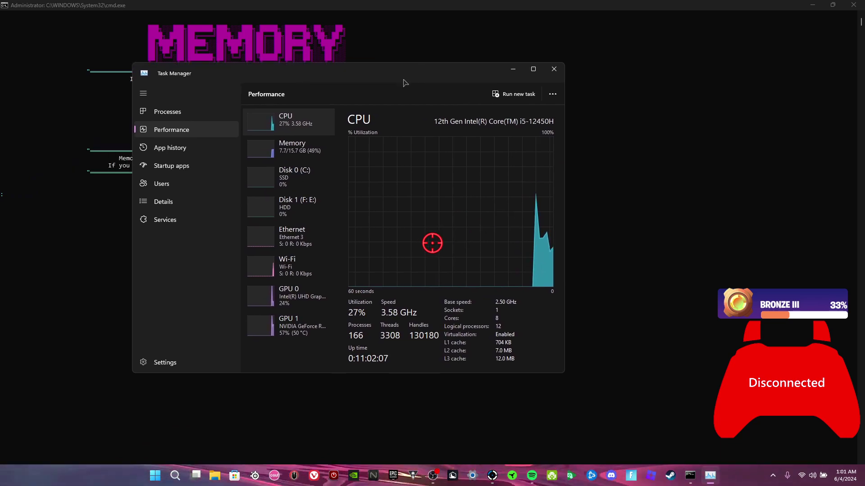
pyautogui.click(291, 146)
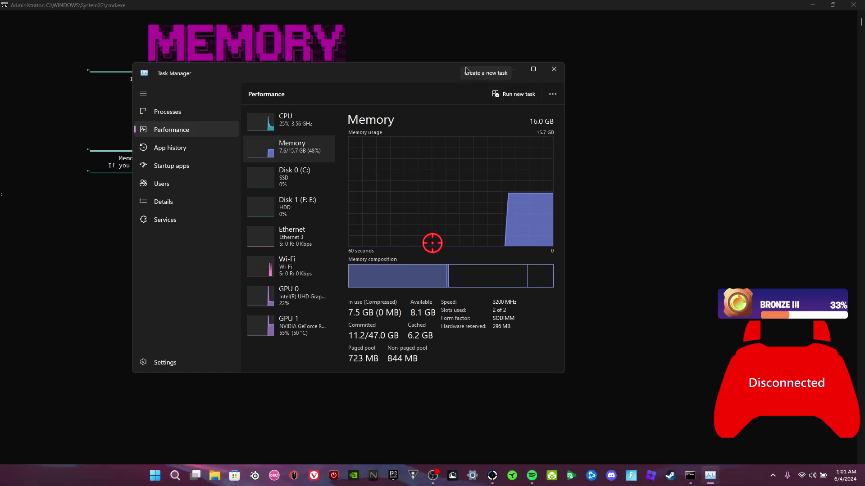
pyautogui.moveTo(555, 64); pyautogui.dragTo(489, 175)
pyautogui.click(489, 179)
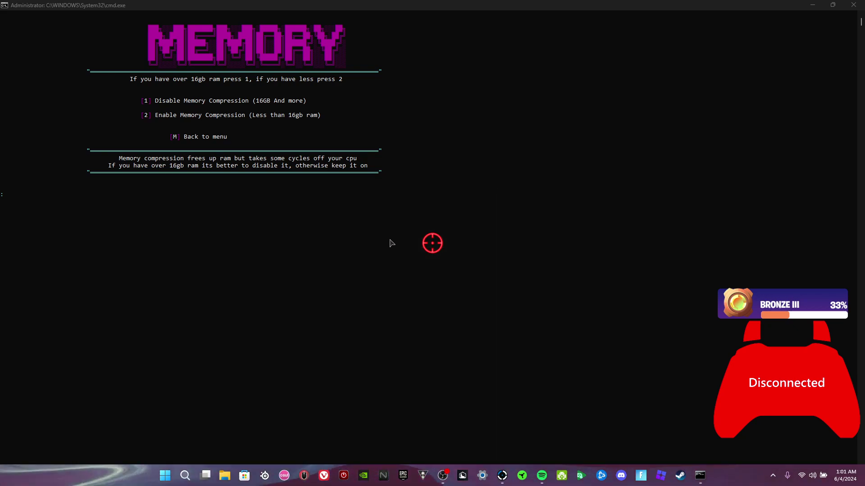
# Disable memory compression (1) and run the general memory tweaks (2), ending at the main menu
pyautogui.write('1')
pyautogui.press('Return')
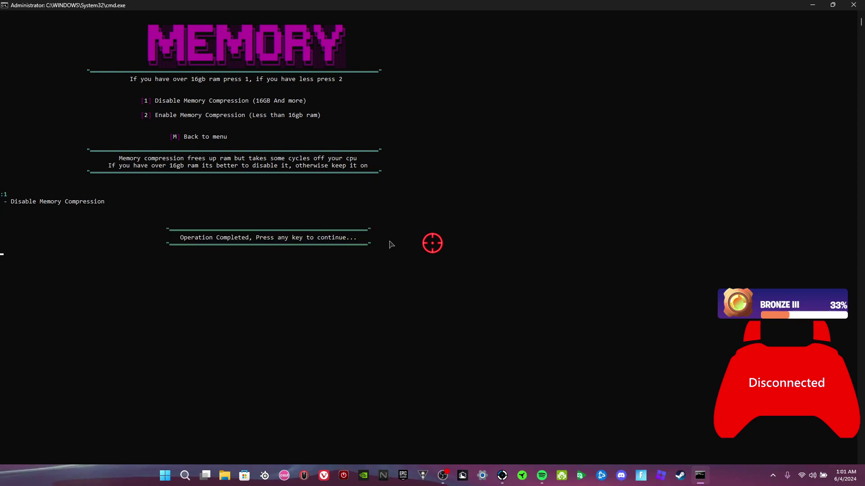
pyautogui.press('Return')
pyautogui.write('2')
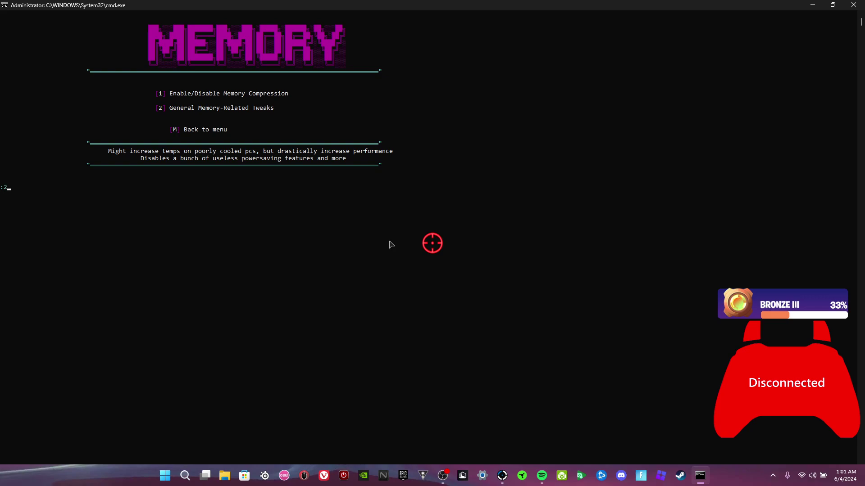
pyautogui.press('Return')
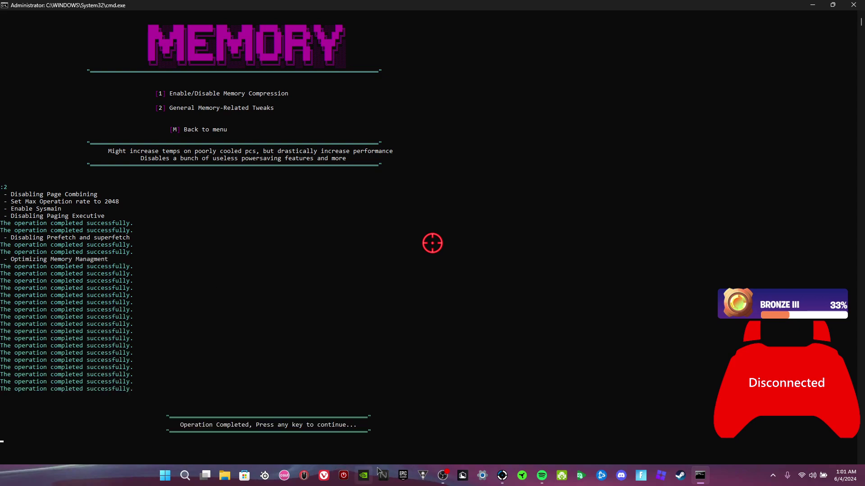
pyautogui.press('Return')
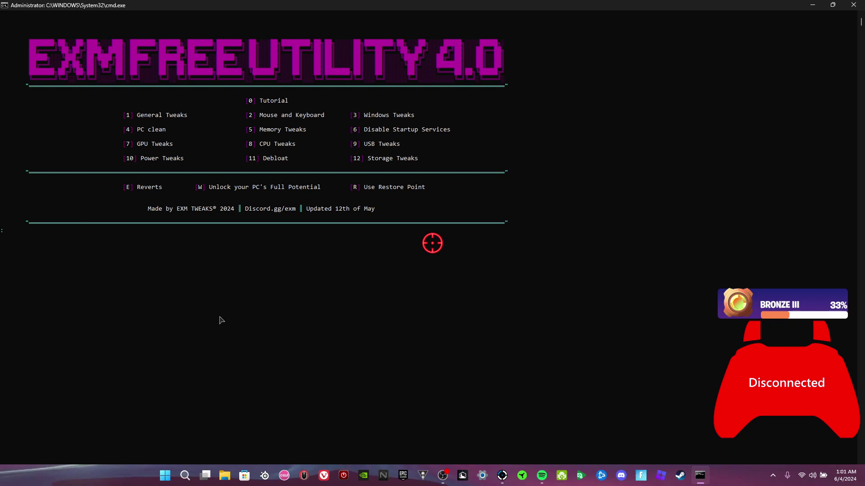
# Run option 6, Disable Startup Services, and acknowledge its instructions
pyautogui.write('6')
pyautogui.press('Return')
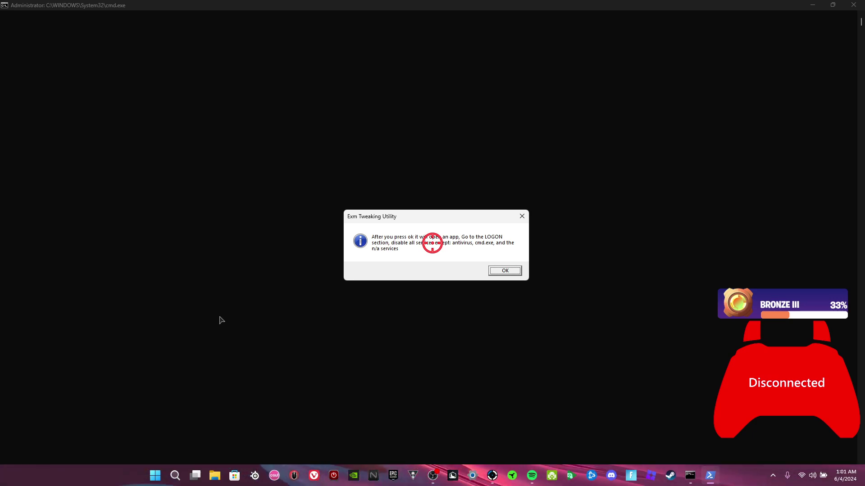
pyautogui.press('Return')
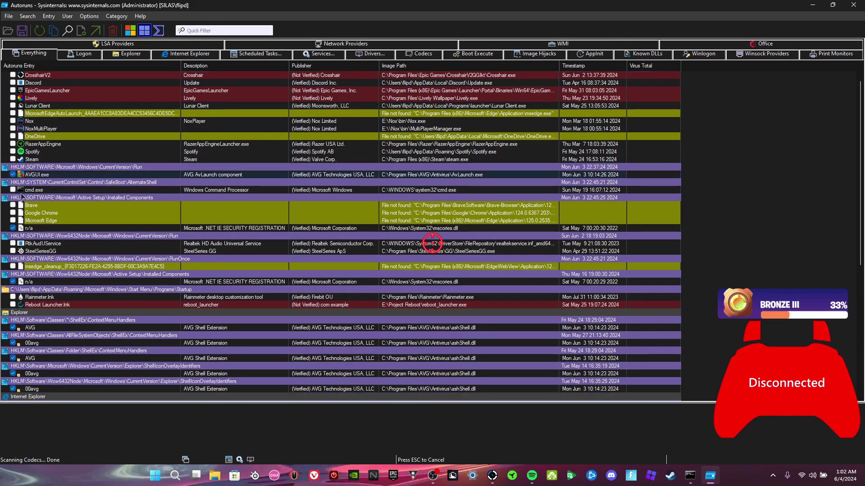
# Review the Autoruns Everything list, selecting the wow64win and xtajit64 entries, then close Autoruns
pyautogui.scroll(-1, 14, 211)
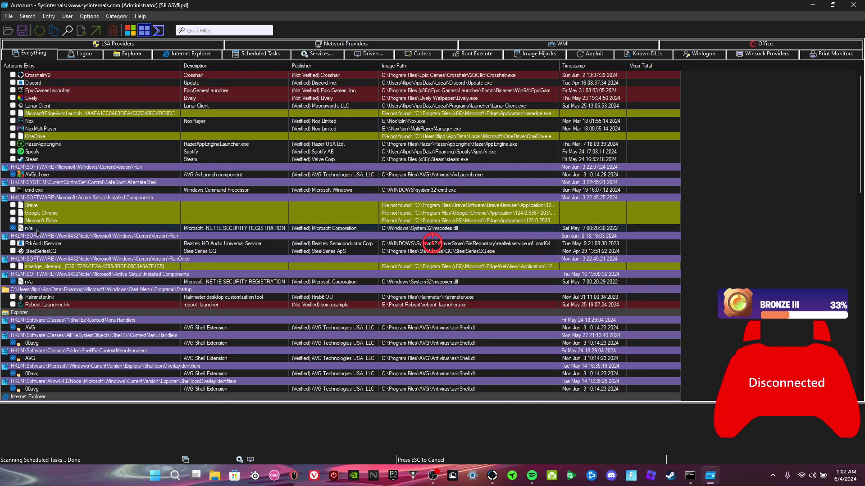
pyautogui.scroll(-4, 15, 284)
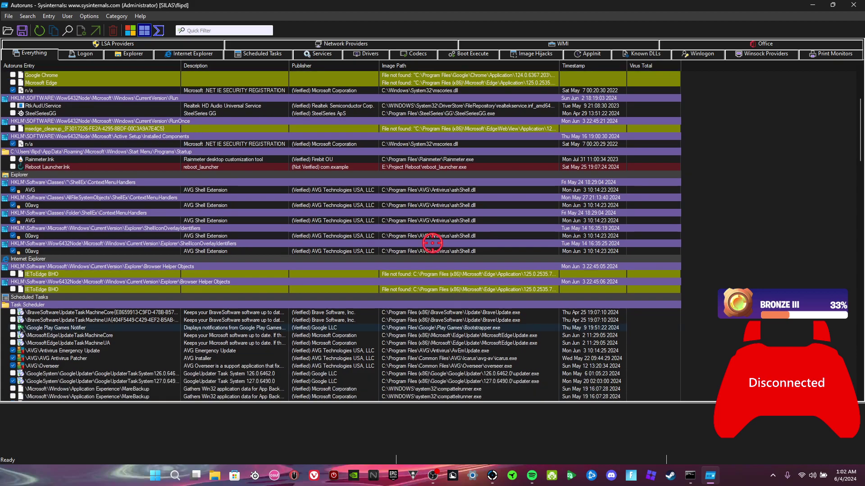
pyautogui.scroll(-8, 23, 298)
pyautogui.scroll(-15, 55, 299)
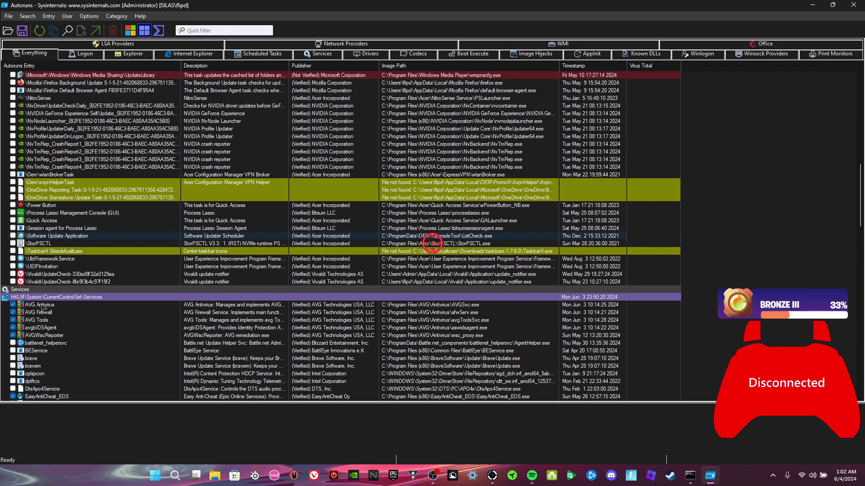
pyautogui.scroll(-20, 42, 307)
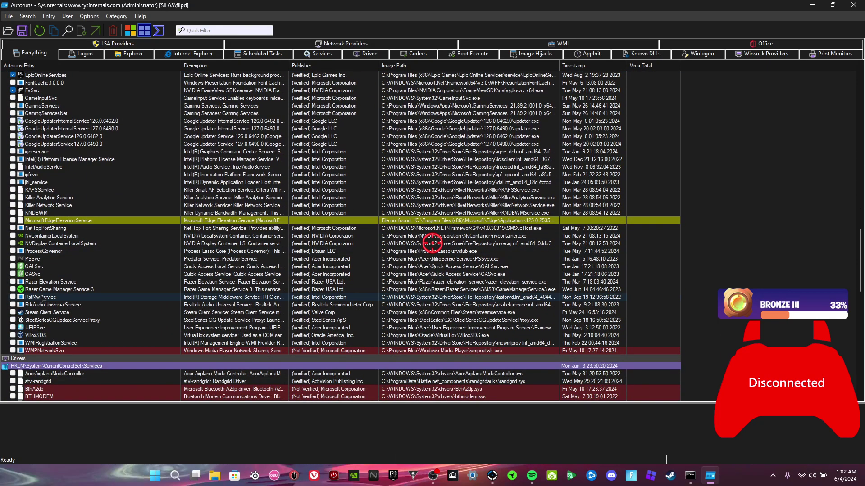
pyautogui.scroll(-1, 93, 300)
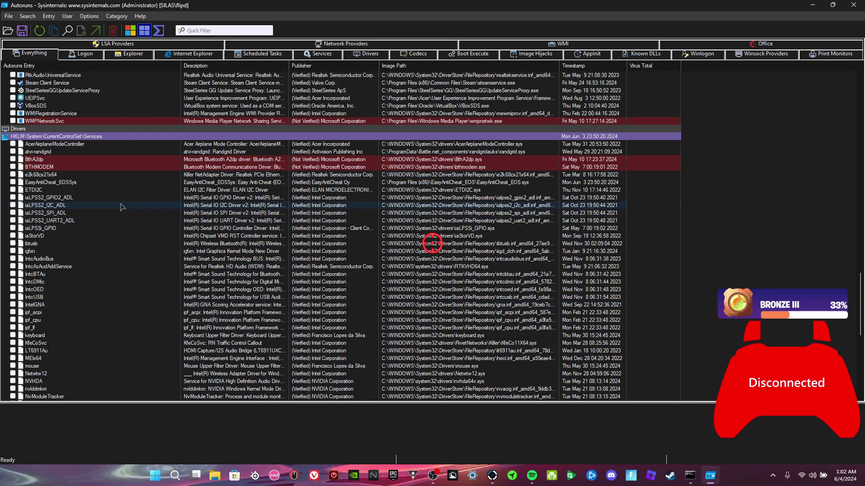
pyautogui.scroll(-8, 46, 181)
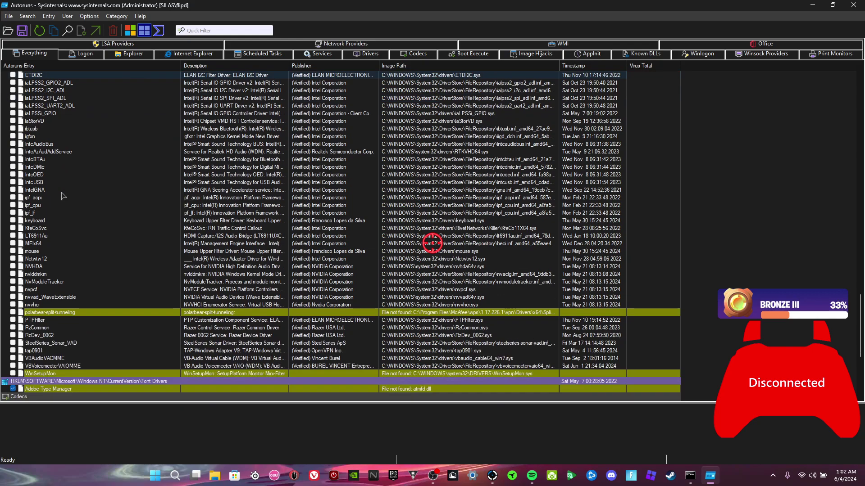
pyautogui.scroll(-5, 63, 195)
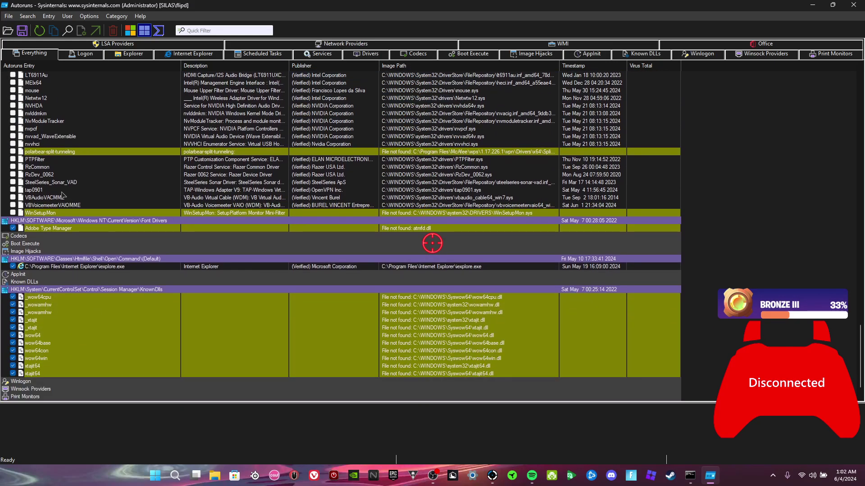
pyautogui.scroll(15, 39, 263)
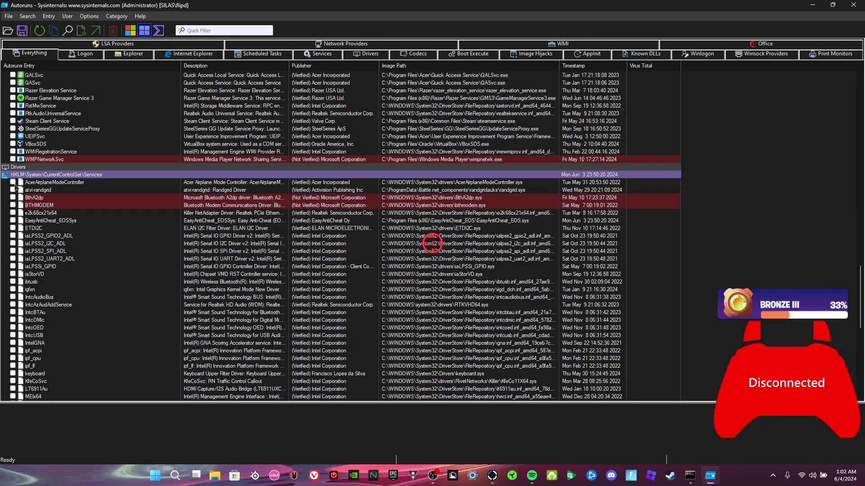
pyautogui.scroll(-11, 49, 223)
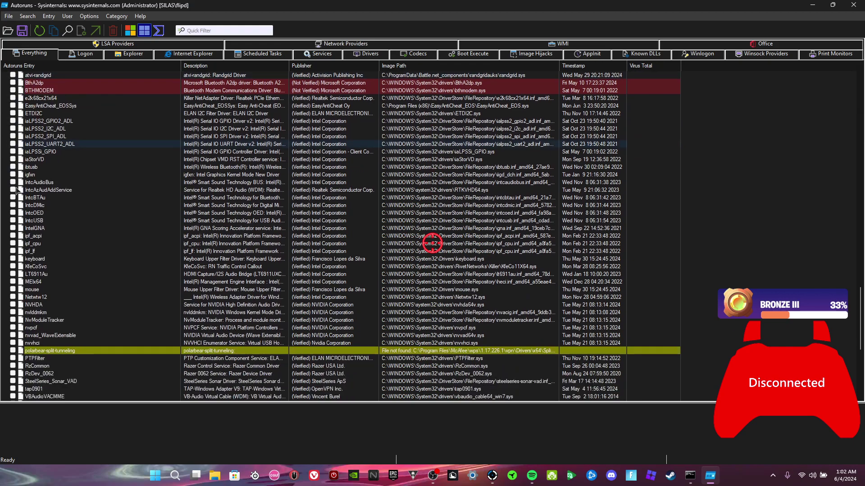
pyautogui.scroll(-2, 49, 223)
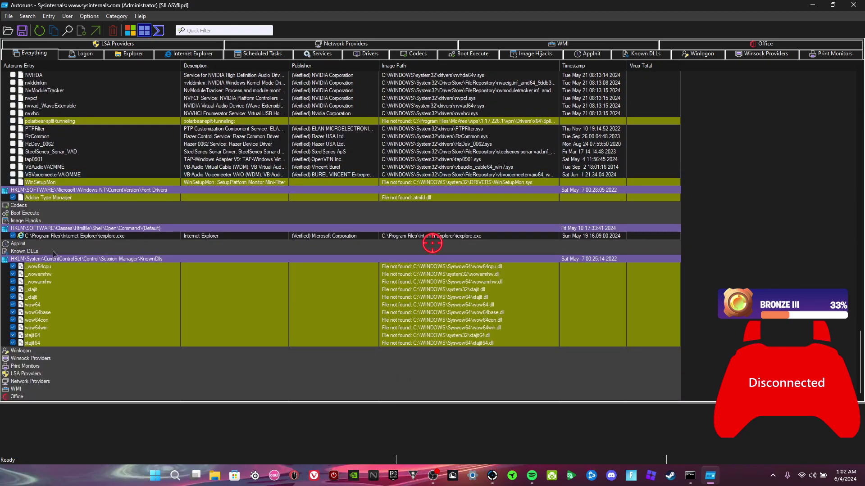
pyautogui.scroll(-2, 54, 252)
pyautogui.click(102, 328)
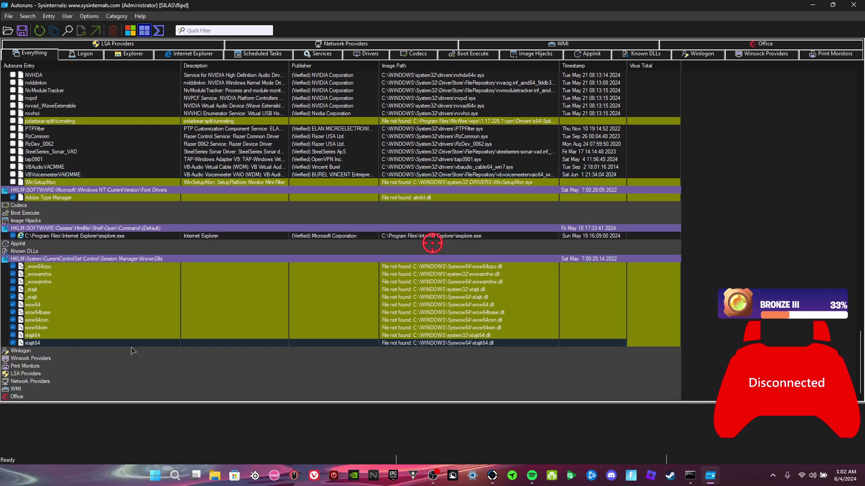
pyautogui.click(148, 337)
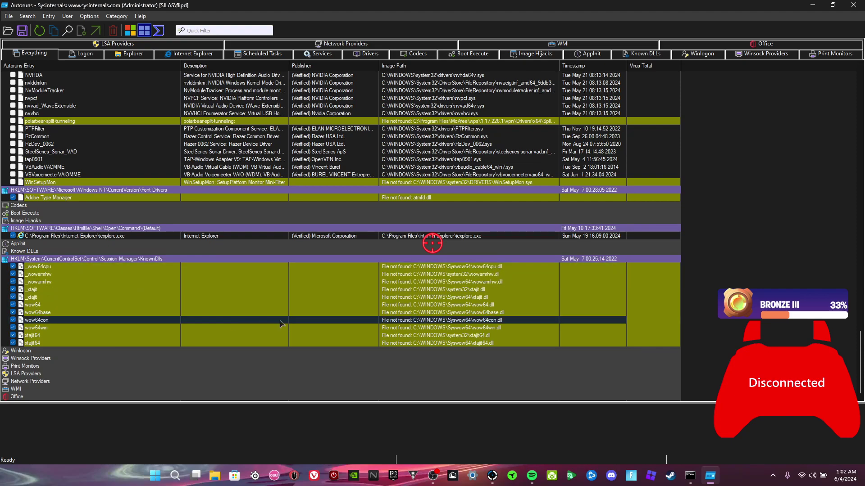
pyautogui.click(854, 5)
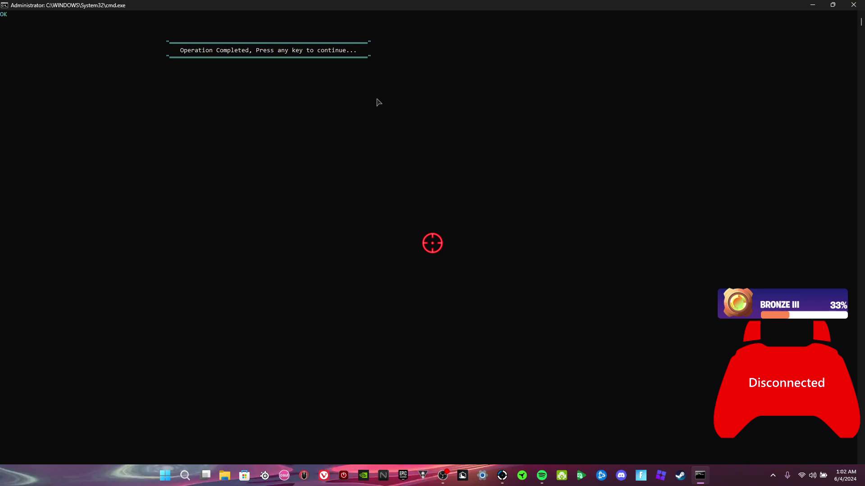
# Apply the NVIDIA GPU tweaks (7, then 1), including the profile import, and return to the main menu
pyautogui.press('Return')
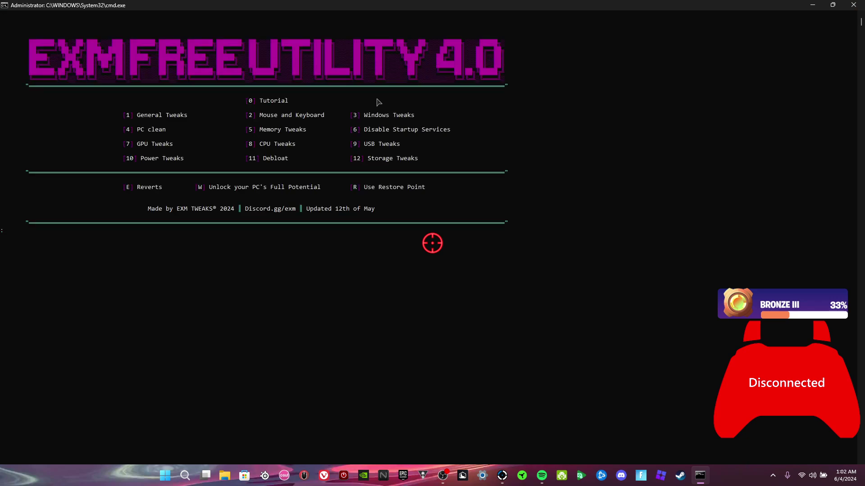
pyautogui.write('7')
pyautogui.press('Return')
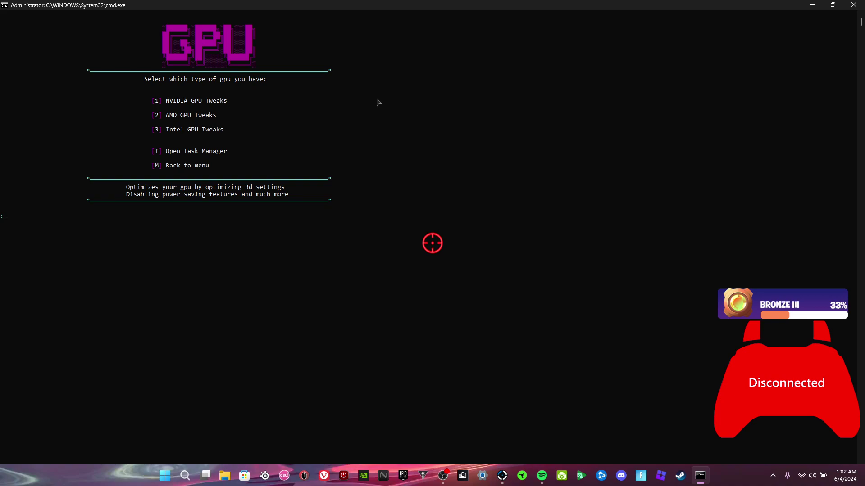
pyautogui.write('1')
pyautogui.press('Return')
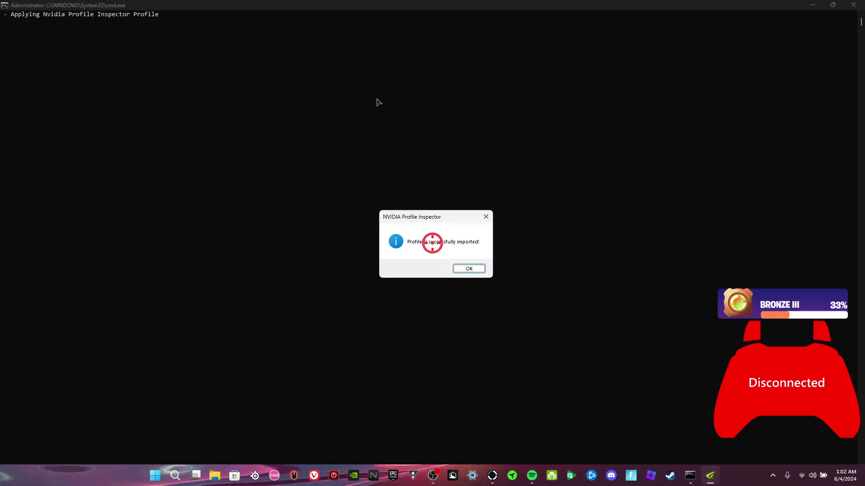
pyautogui.press('Return')
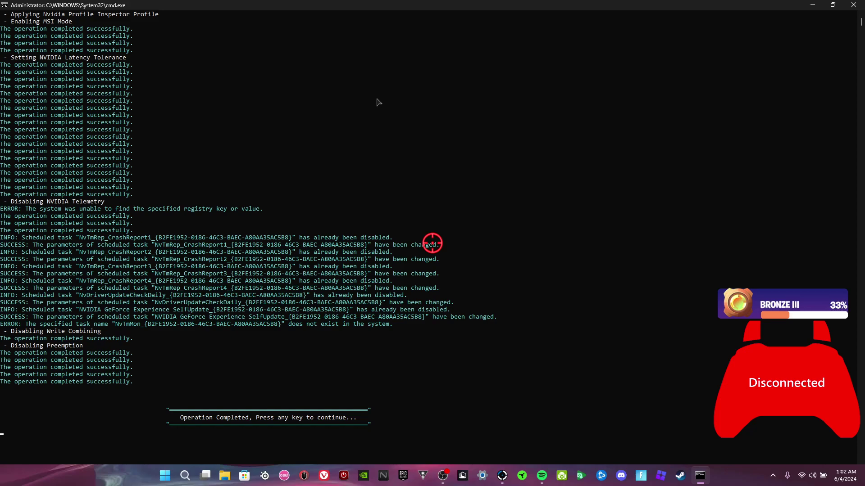
pyautogui.press('Return')
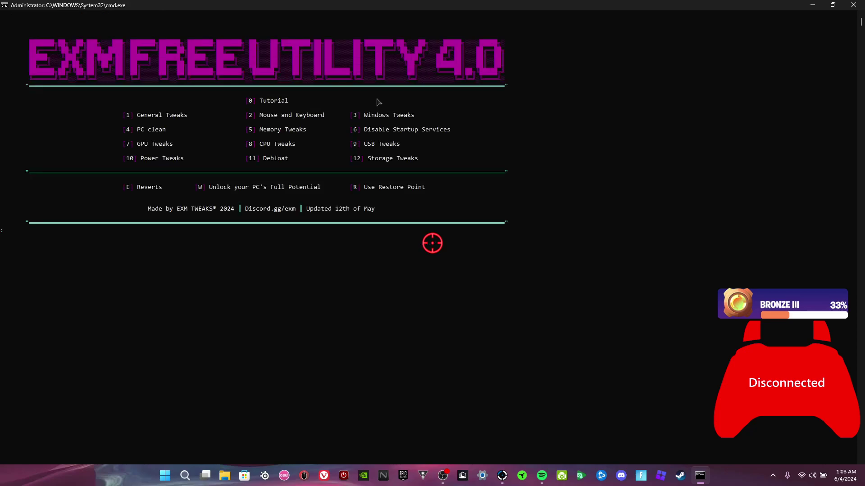
# Open CPU tweaks (8), accept the overheating warning, and run the Intel CPU tweaks (2)
pyautogui.write('8')
pyautogui.press('Return')
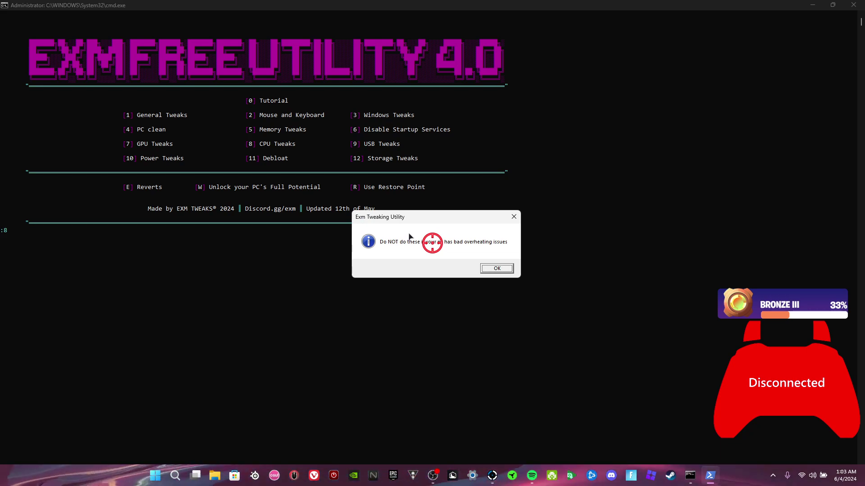
pyautogui.moveTo(410, 220); pyautogui.dragTo(396, 106)
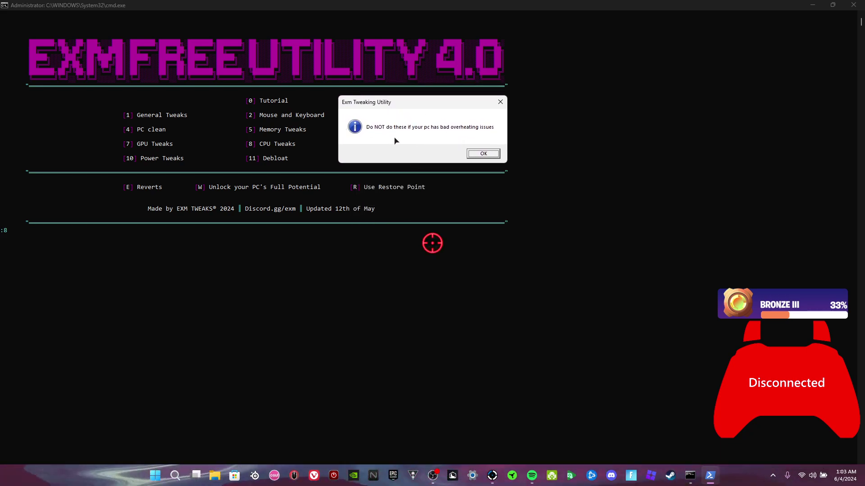
pyautogui.click(491, 154)
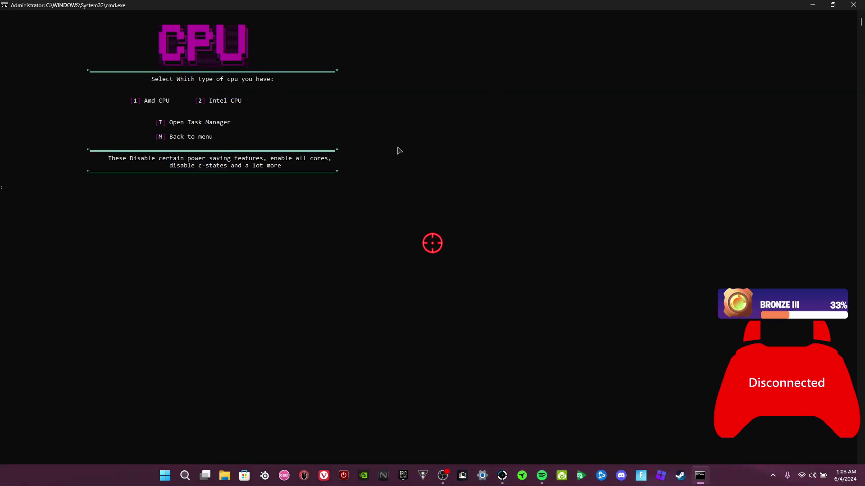
pyautogui.write('2')
pyautogui.press('Return')
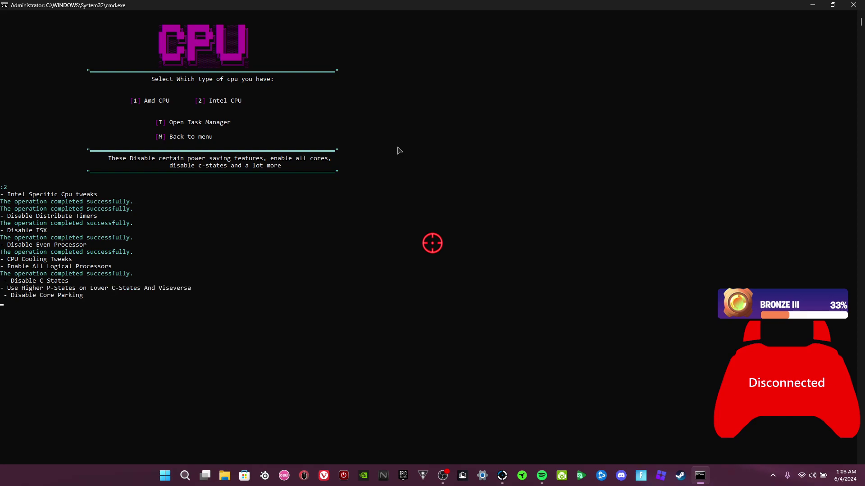
# Run the USB tweaks (option 9), then enter option 10 and dismiss the message to reach power tweaks
pyautogui.press('Return')
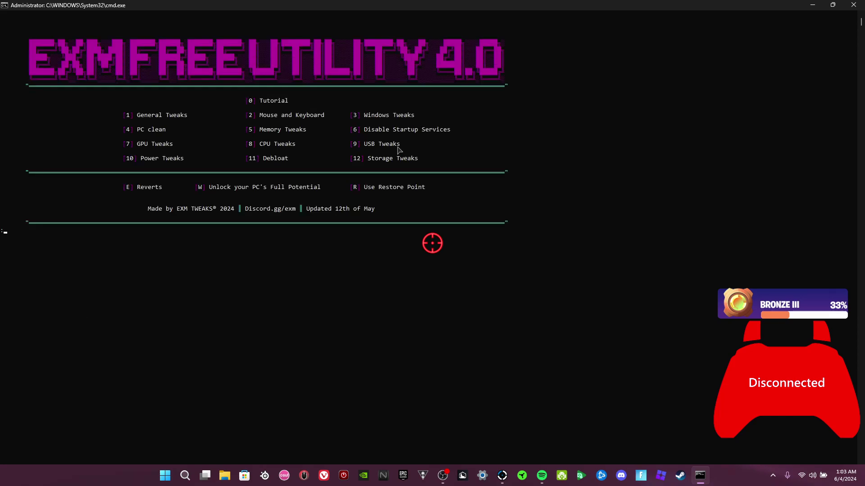
pyautogui.write('9')
pyautogui.press('Return')
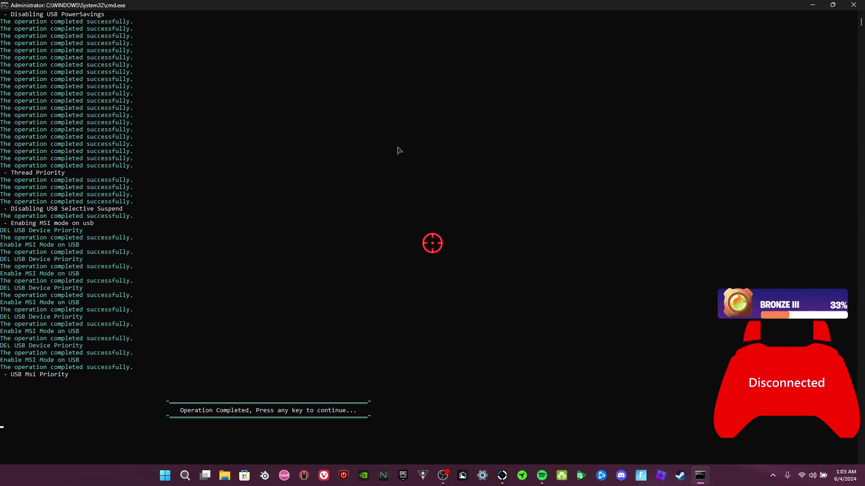
pyautogui.press('Return')
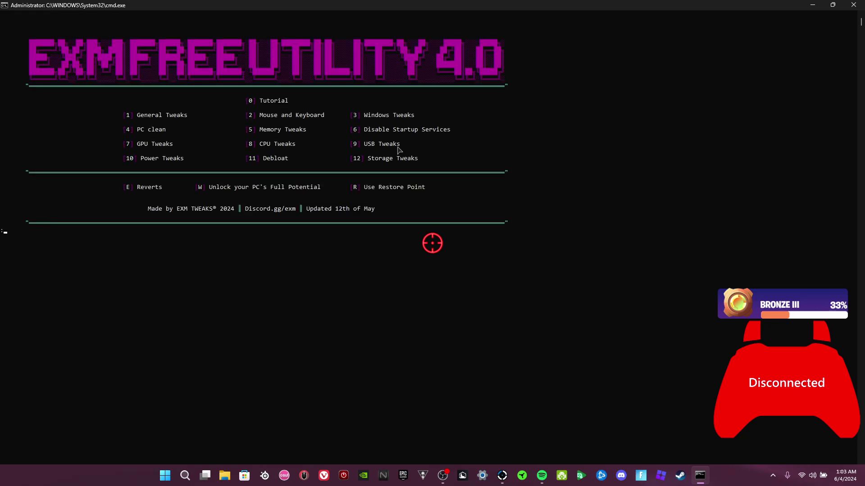
pyautogui.write('10')
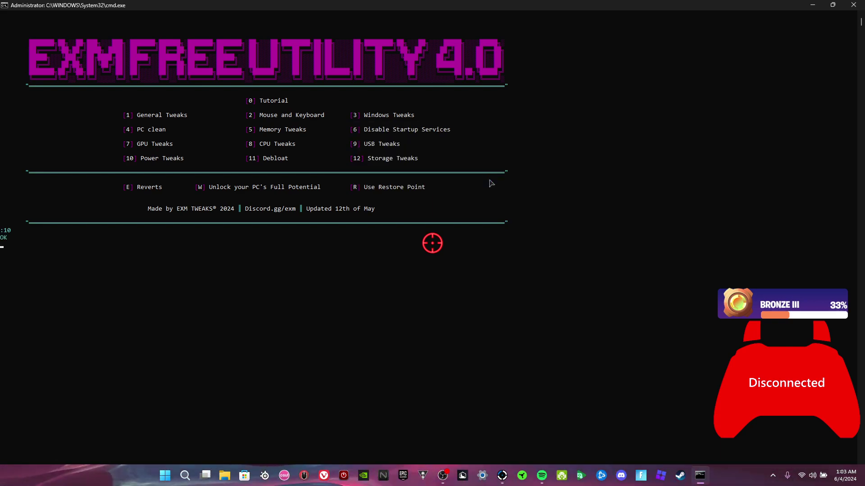
pyautogui.click(488, 180)
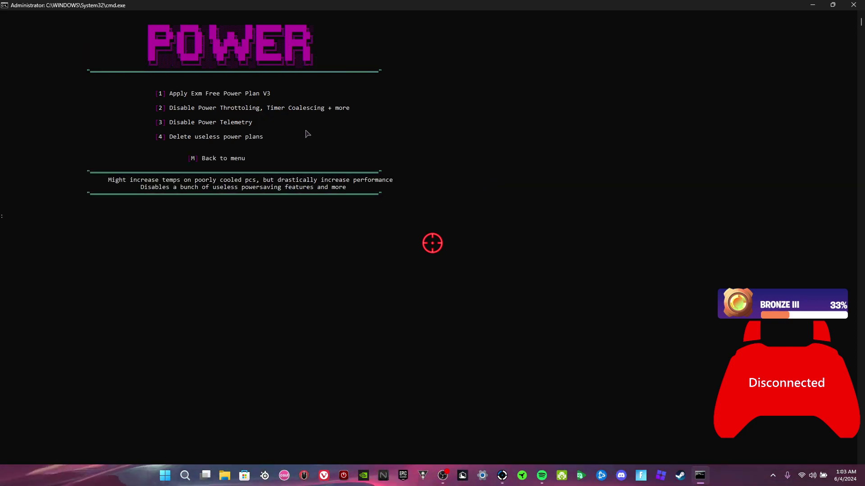
# Import Exm Free Power Plan V3 and make it the active power plan
pyautogui.write('1')
pyautogui.press('Return')
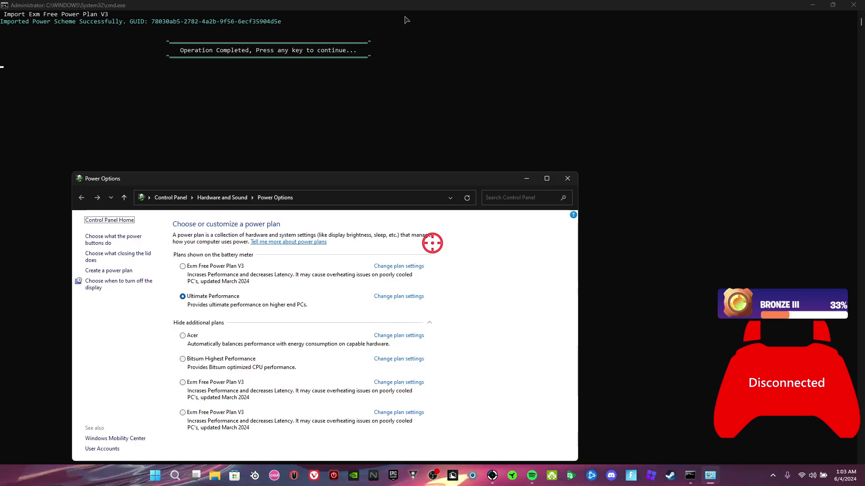
pyautogui.moveTo(216, 179); pyautogui.dragTo(282, 47)
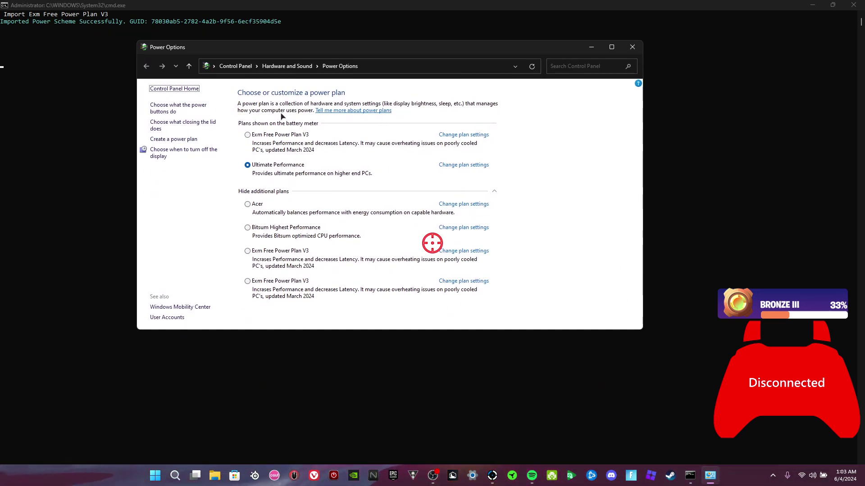
pyautogui.click(266, 135)
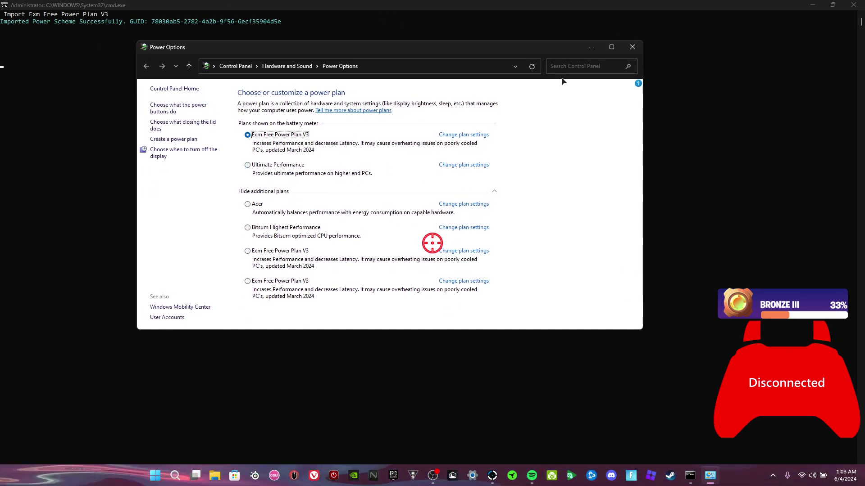
pyautogui.hotkey('alt', 'F4')
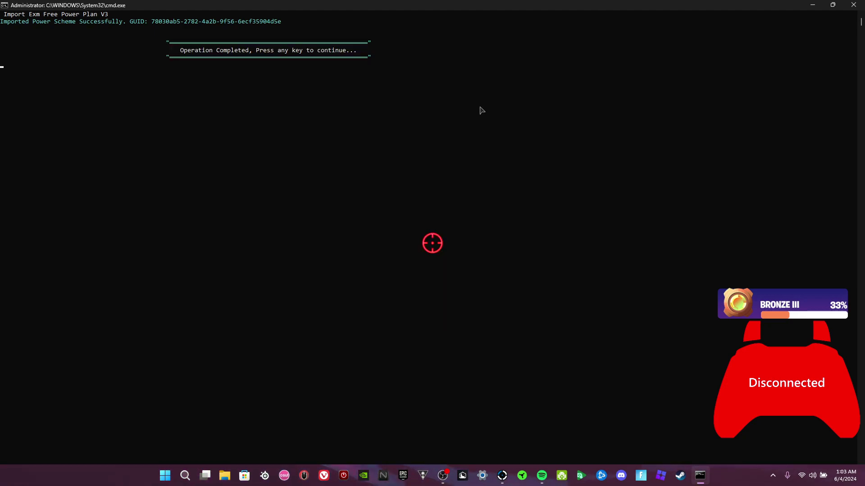
pyautogui.press('space')
# Run power tweaks 2–4: disable throttling, timer coalescing and telemetry, delete useless plans, then choose 11
pyautogui.press('2')
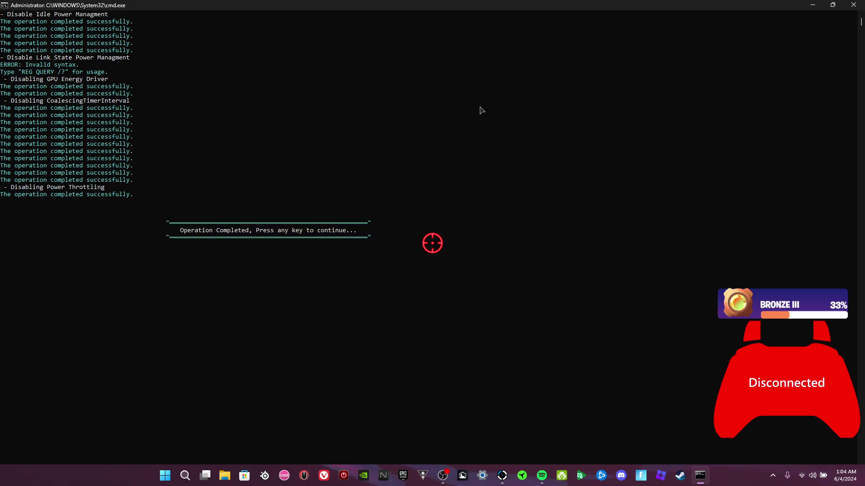
pyautogui.press('Return')
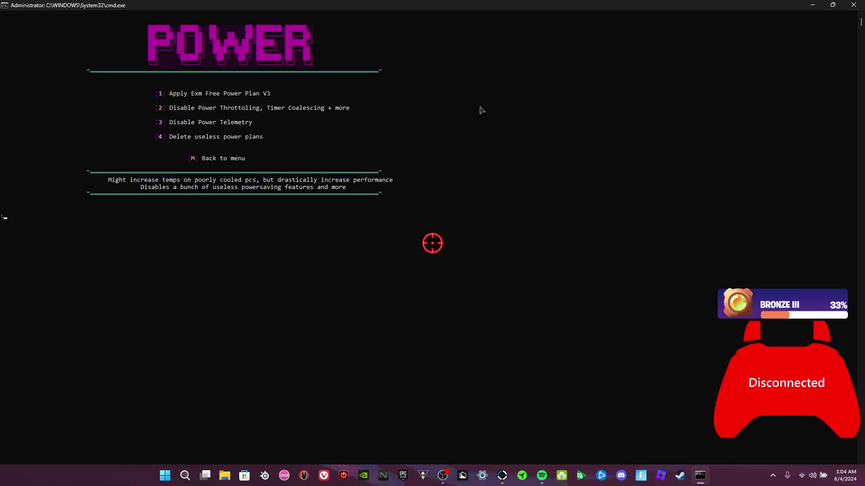
pyautogui.write('3')
pyautogui.press('Return')
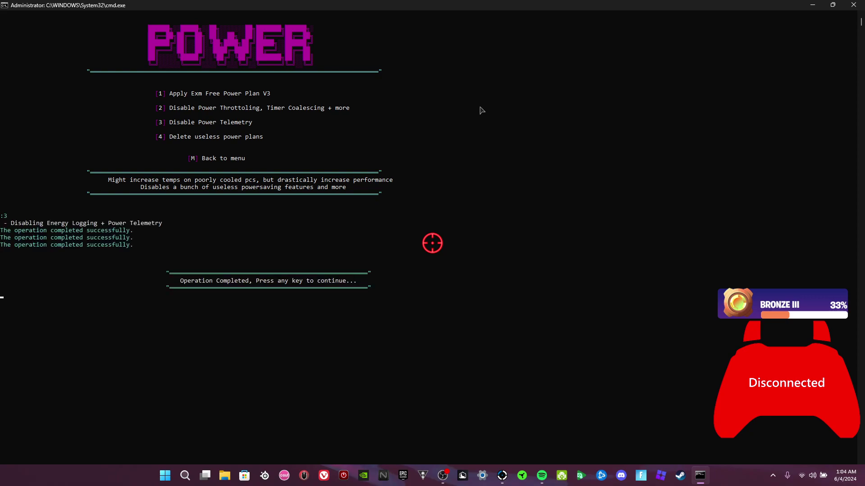
pyautogui.press('Return')
pyautogui.write('4')
pyautogui.press('Return')
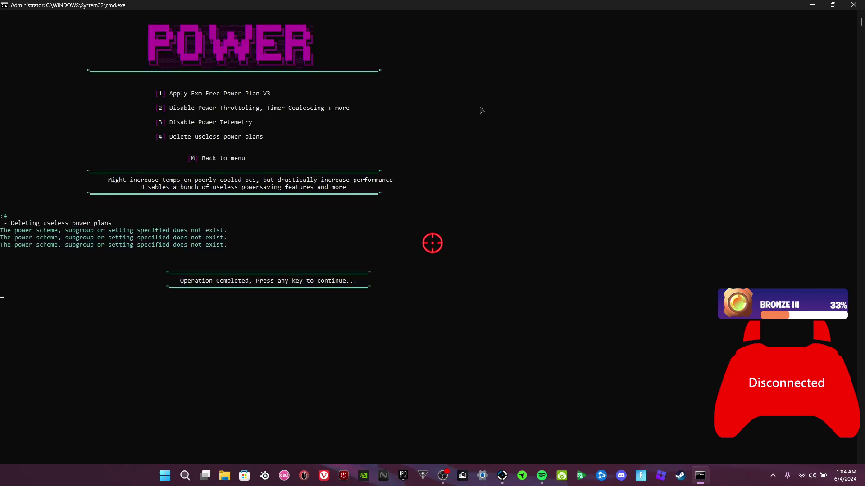
pyautogui.press('Return')
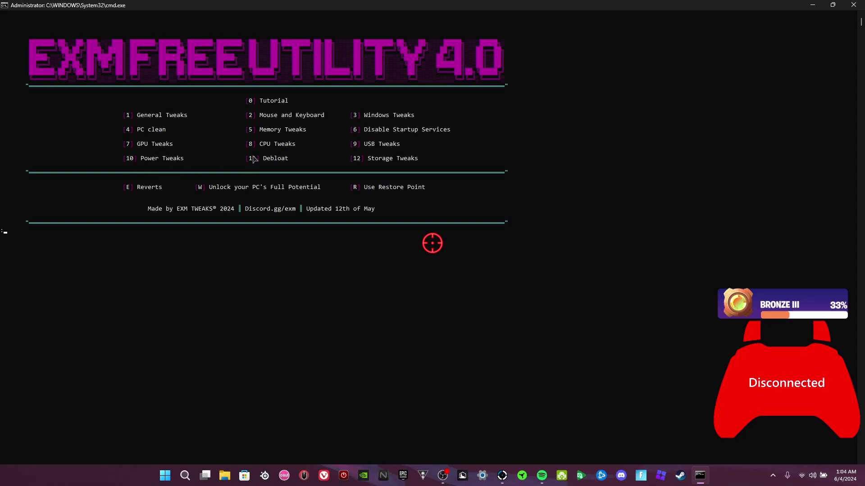
pyautogui.write('11')
pyautogui.press('Return')
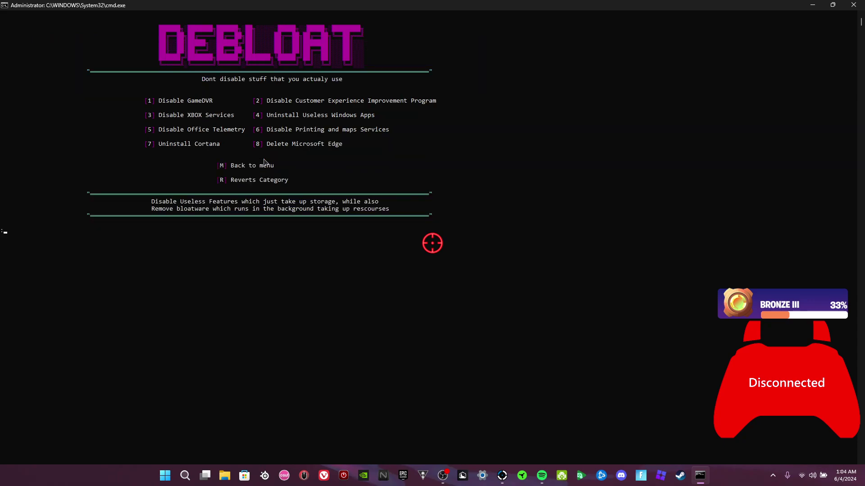
# Run Debloat options 1 and 2 to disable GameDVR and Customer Experience Improvement Program
pyautogui.write('1')
pyautogui.press('Return')
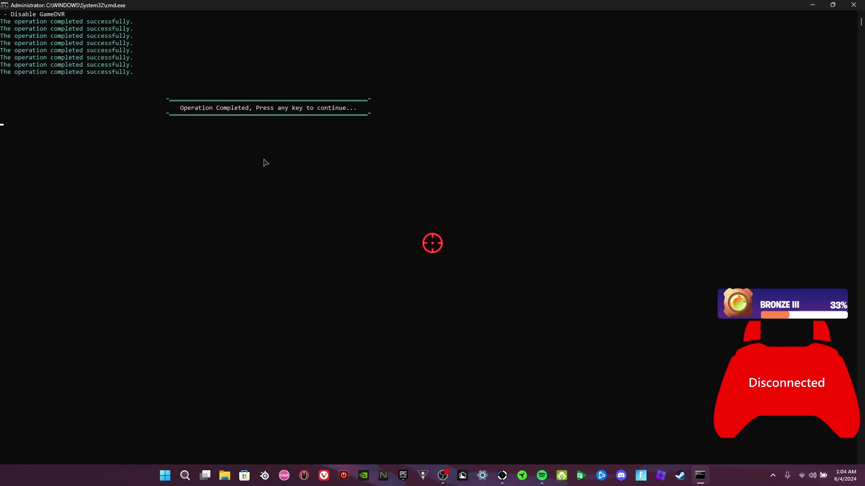
pyautogui.press('Return')
pyautogui.write('2')
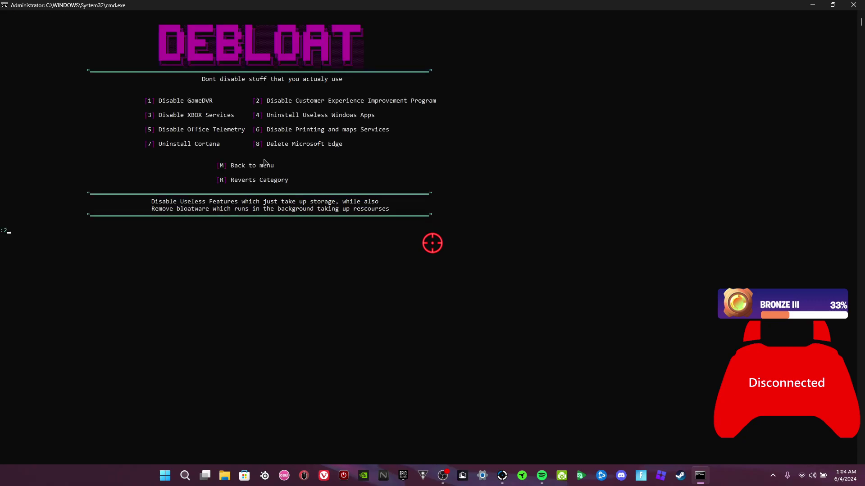
pyautogui.press('Return')
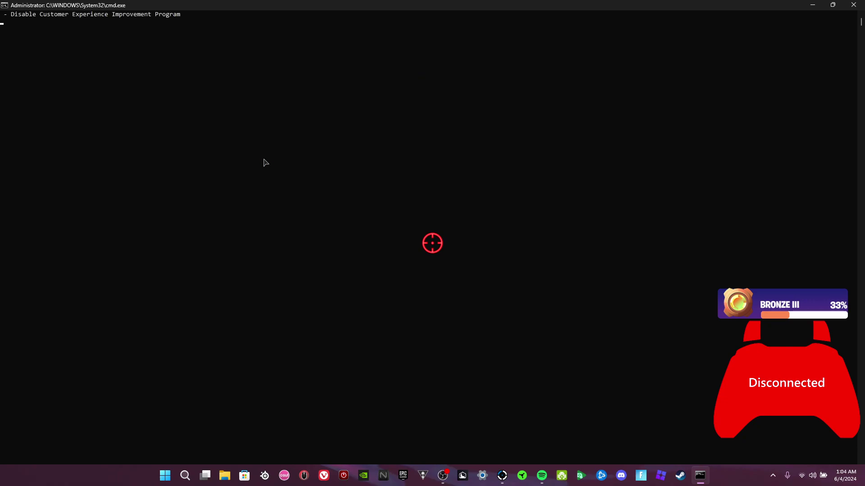
pyautogui.press('Return')
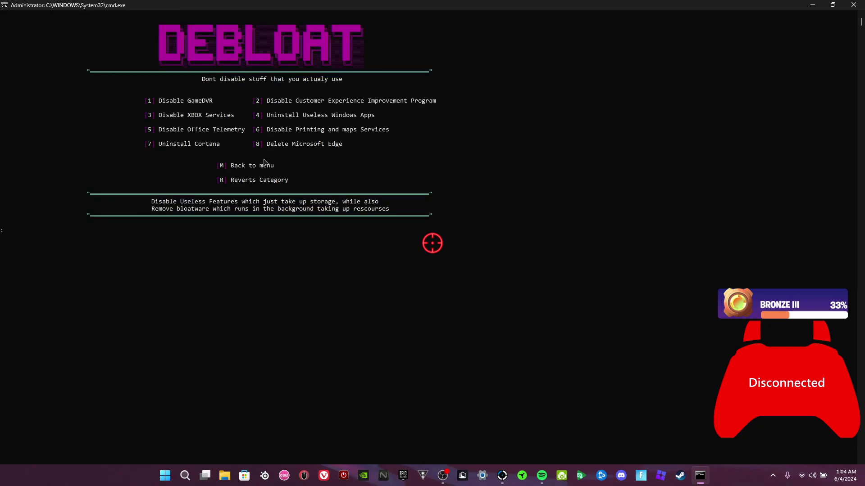
pyautogui.press('super')
pyautogui.press('super')
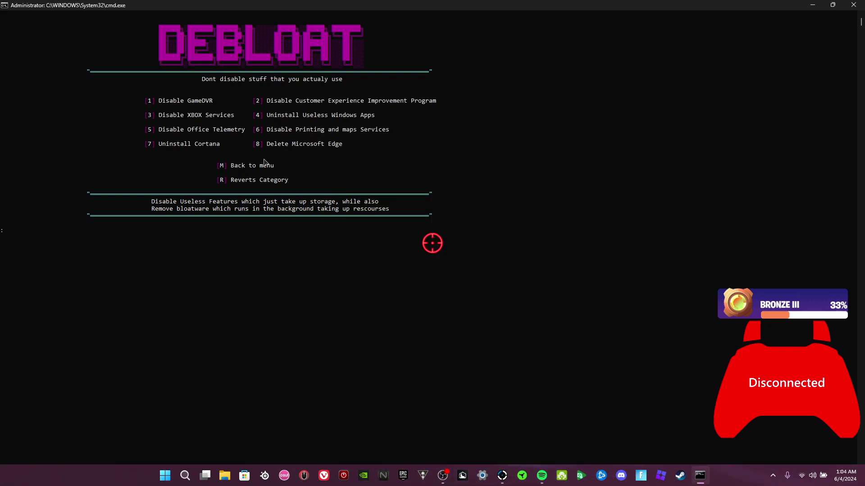
pyautogui.press('super')
# Search for 'minecraft', launch Minecraft from the best match, then close its window
pyautogui.write('min')
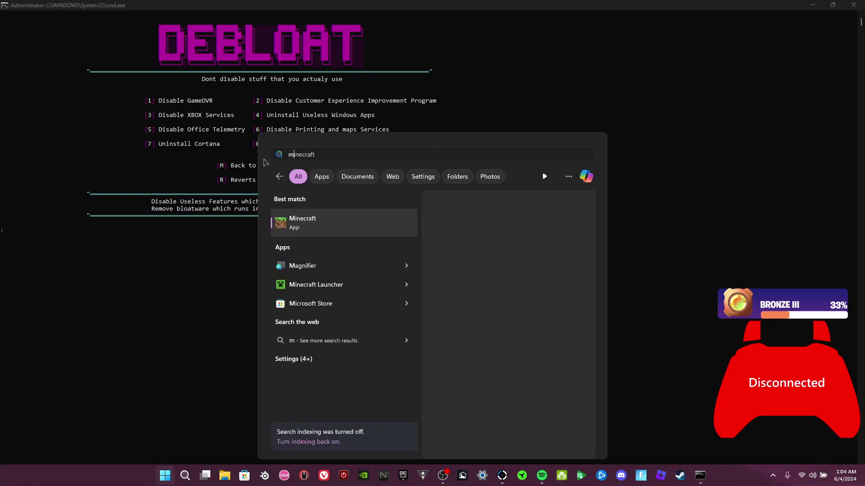
pyautogui.write('ecraft')
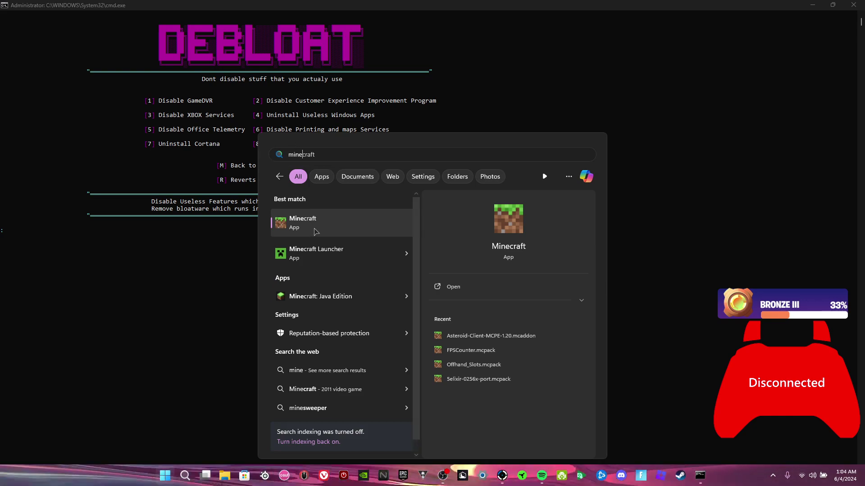
pyautogui.click(314, 227)
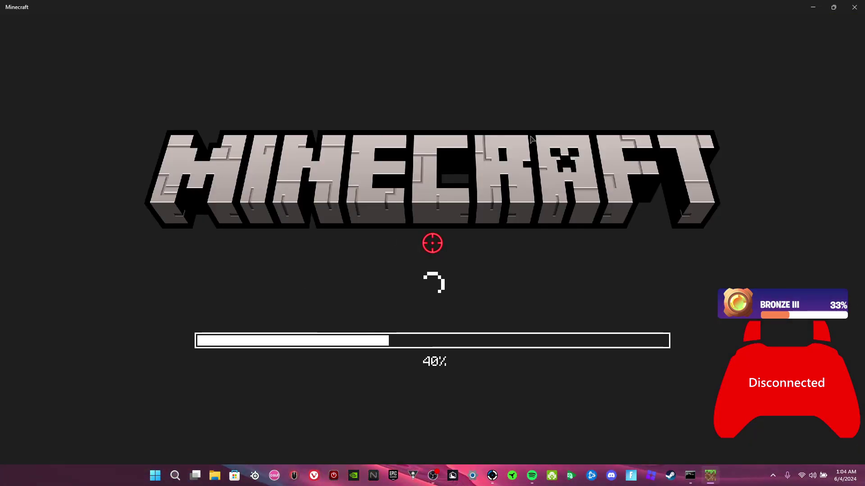
pyautogui.click(854, 7)
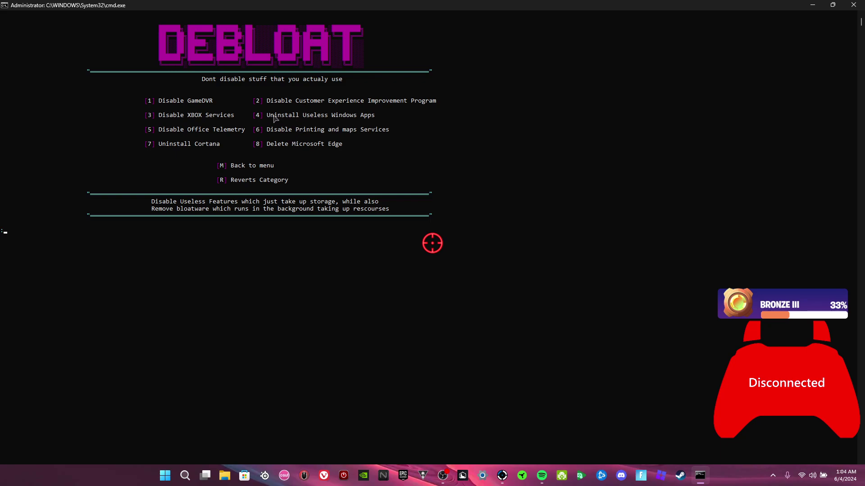
# Run Debloat options 5, 6 and 7: Office telemetry, printing and maps services, Cortana
pyautogui.press('Return')
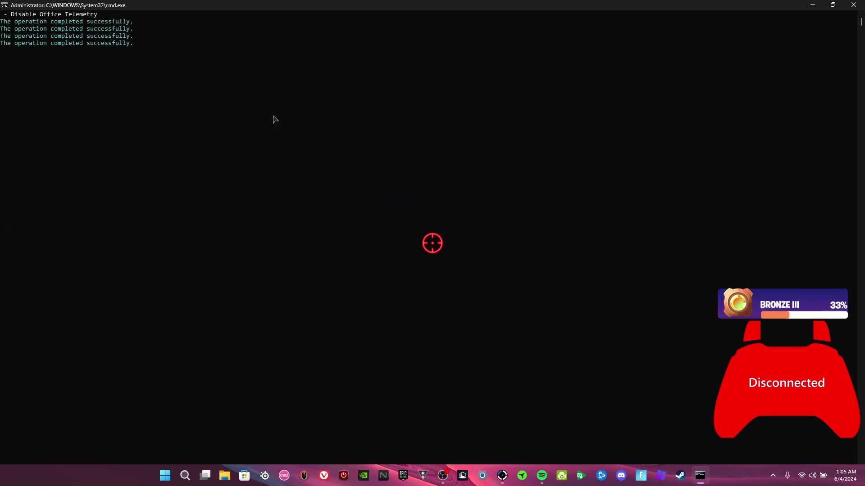
pyautogui.press('Return')
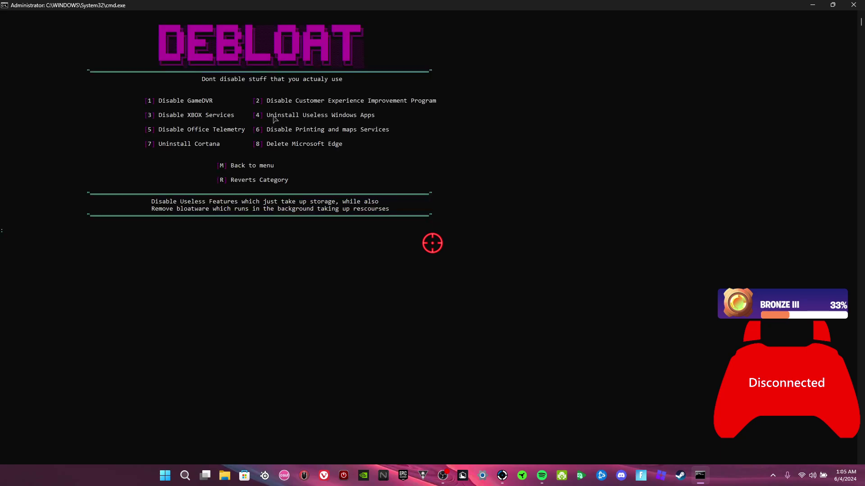
pyautogui.write('6')
pyautogui.press('Return')
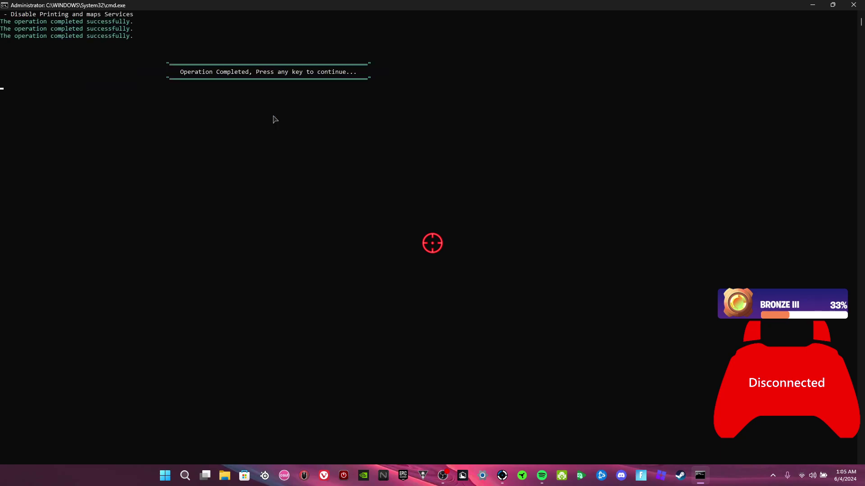
pyautogui.press('Return')
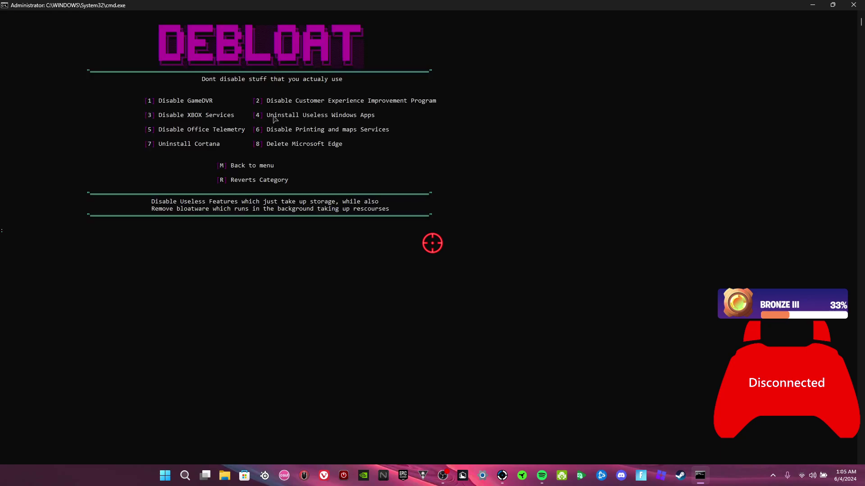
pyautogui.write('7')
pyautogui.press('Return')
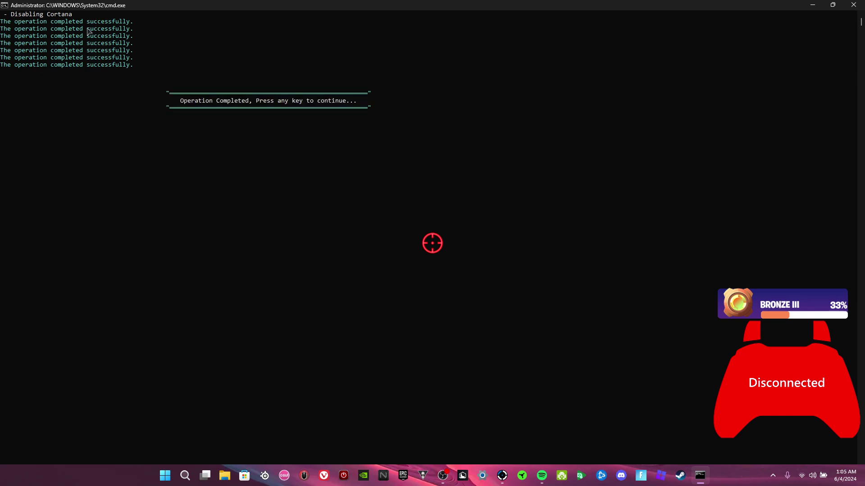
pyautogui.press('Return')
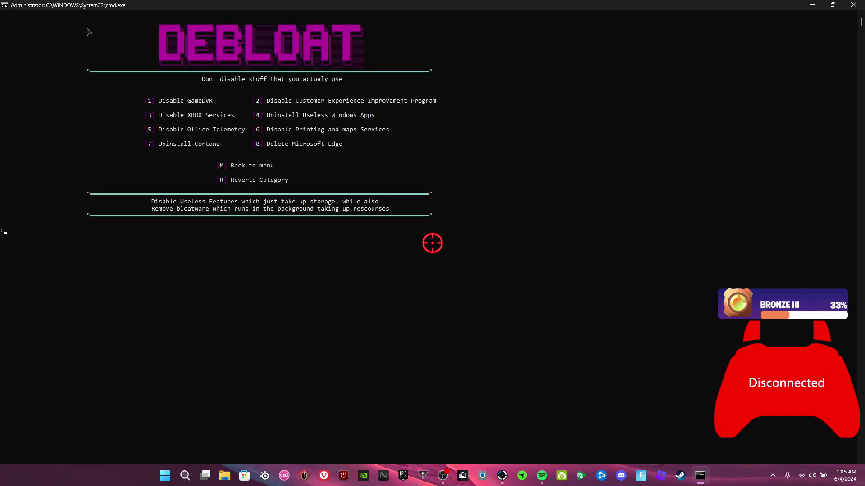
pyautogui.write('8')
pyautogui.press('Return')
pyautogui.press('Return')
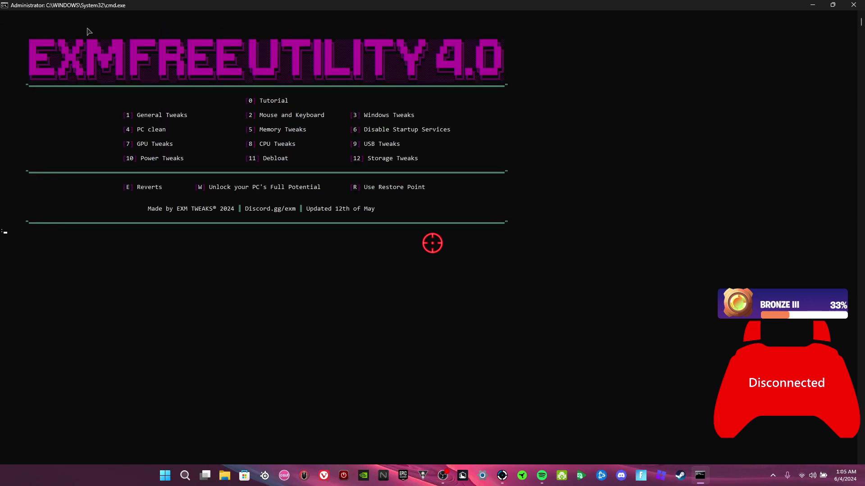
pyautogui.press('super')
pyautogui.write('mi')
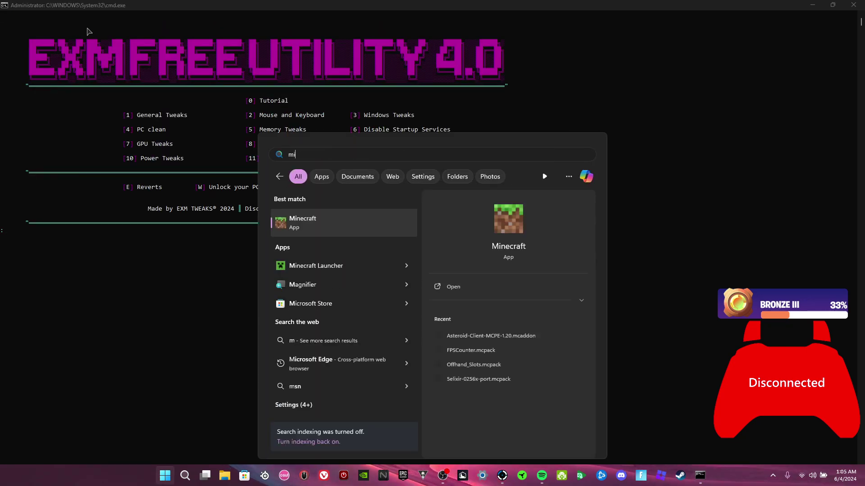
pyautogui.write('crsoft edg')
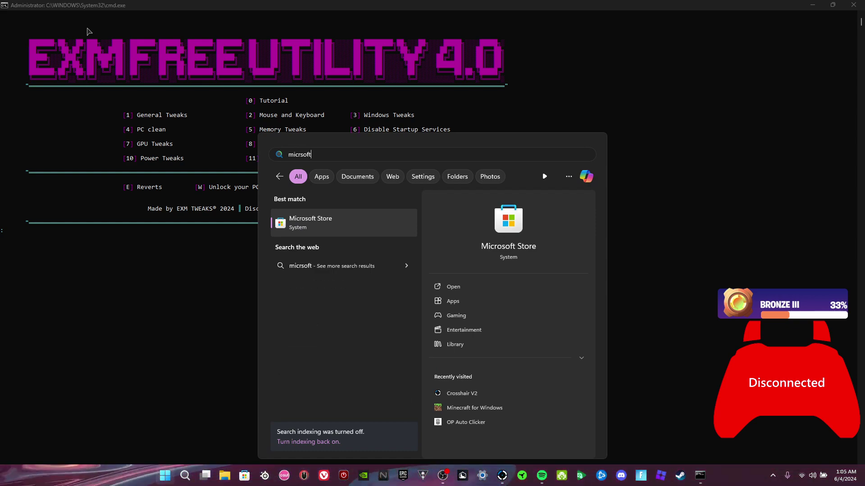
pyautogui.press('BackSpace')
pyautogui.press('BackSpace')
pyautogui.press('BackSpace')
pyautogui.press('BackSpace')
pyautogui.press('BackSpace')
pyautogui.press('BackSpace')
pyautogui.press('BackSpace')
pyautogui.press('BackSpace')
pyautogui.press('BackSpace')
pyautogui.press('BackSpace')
pyautogui.press('BackSpace')
pyautogui.press('BackSpace')
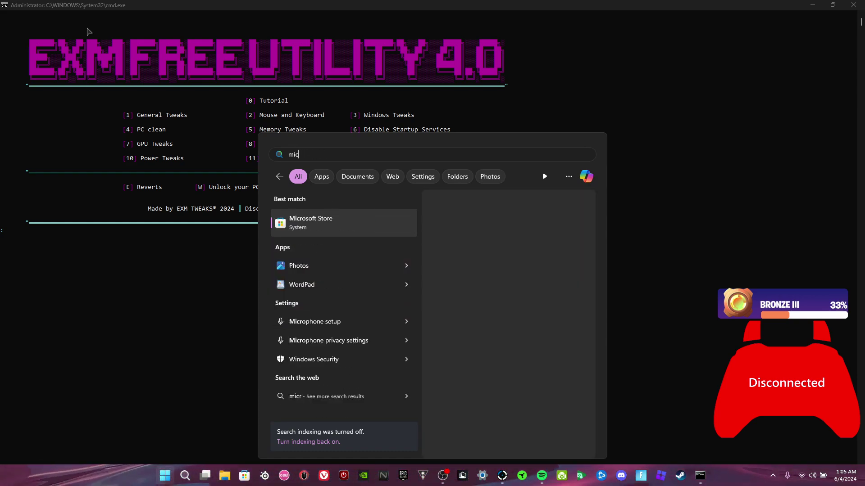
pyautogui.write('edge')
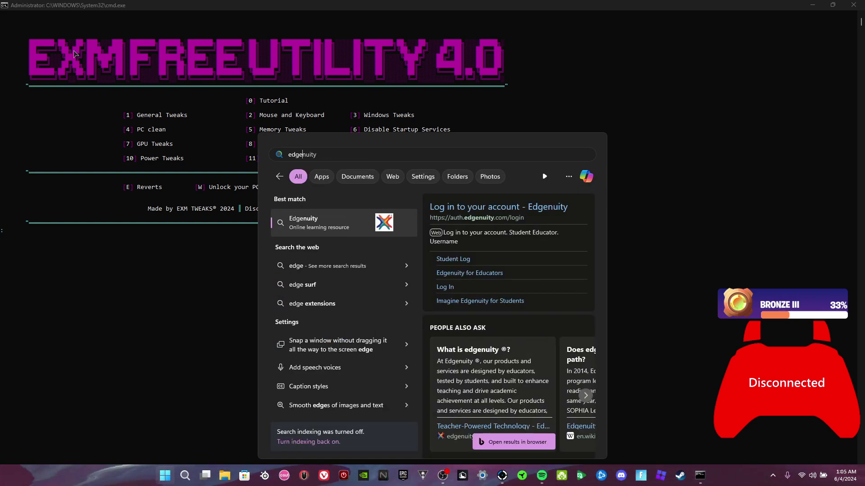
pyautogui.write('nuity')
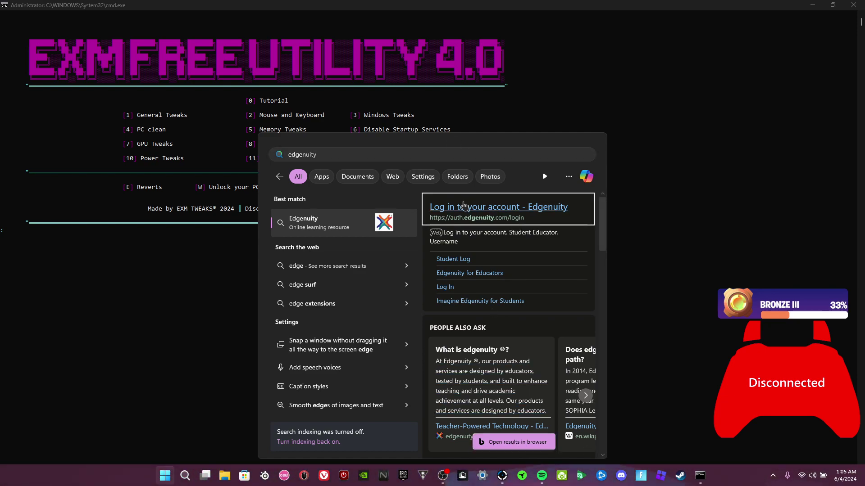
pyautogui.moveTo(456, 232); pyautogui.dragTo(456, 242)
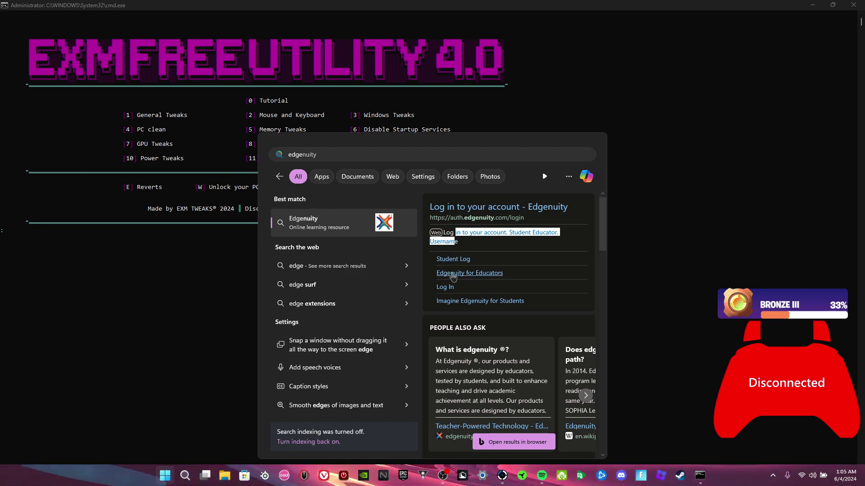
pyautogui.click(456, 310)
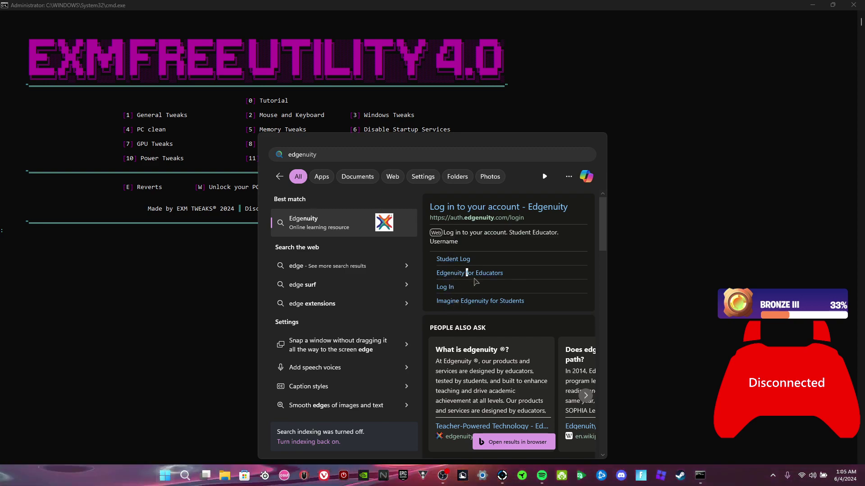
pyautogui.click(811, 232)
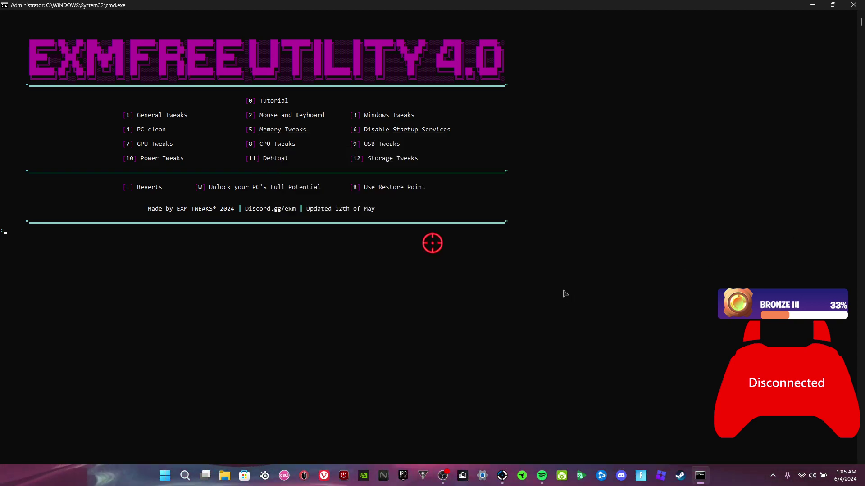
# Enter storage tweaks (12), run trim/defragment (1), and optimize System Reserved (F:)
pyautogui.press('Return')
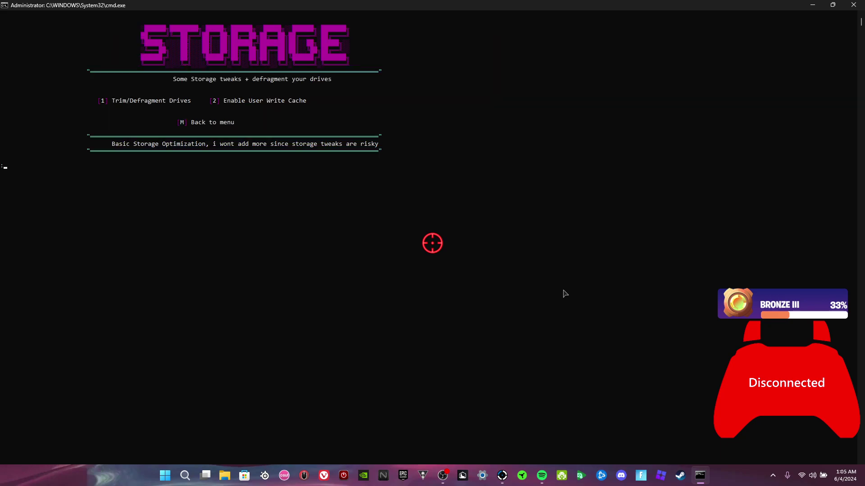
pyautogui.write('1')
pyautogui.press('Return')
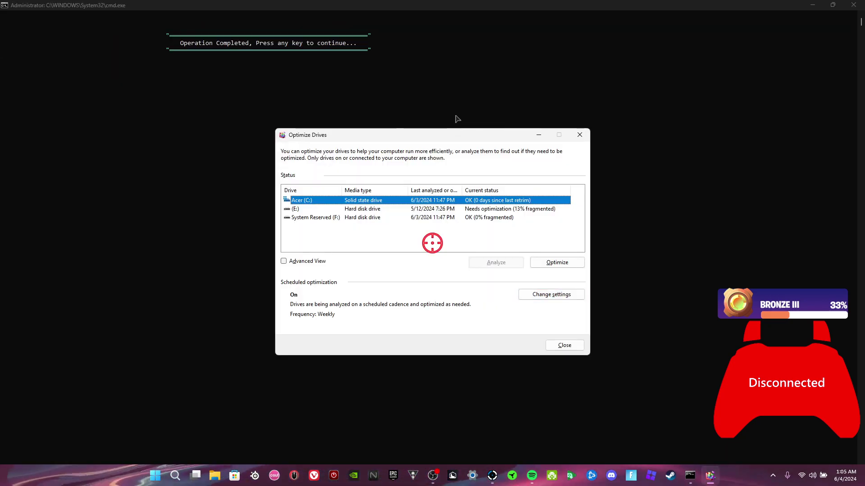
pyautogui.click(404, 218)
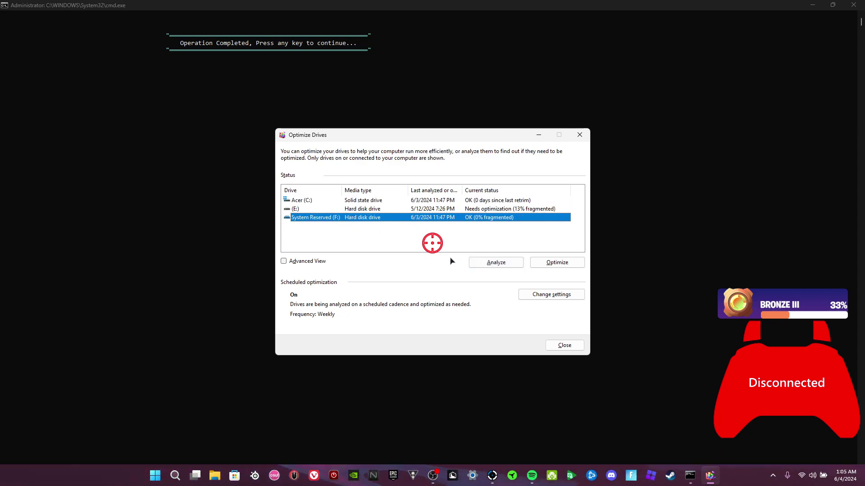
pyautogui.click(535, 265)
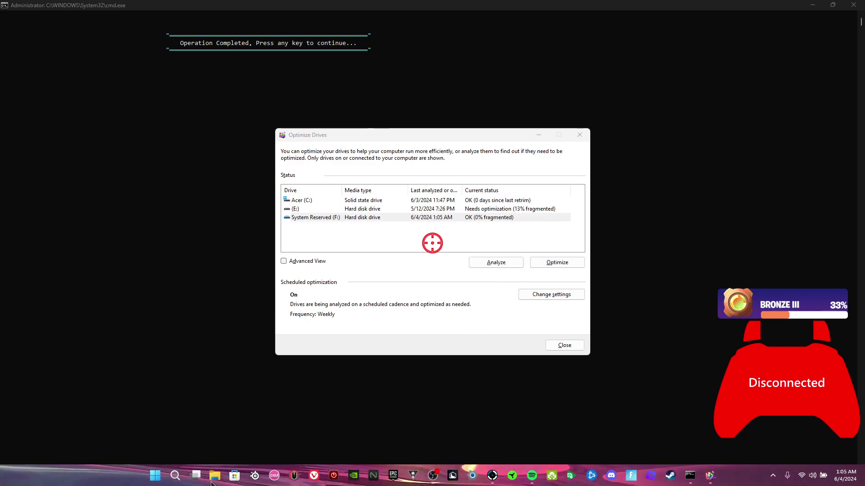
pyautogui.click(213, 479)
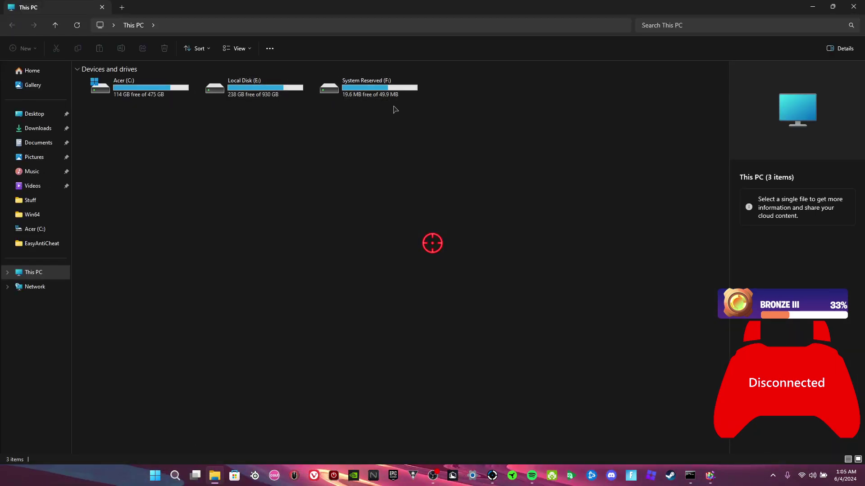
pyautogui.doubleClick(387, 95)
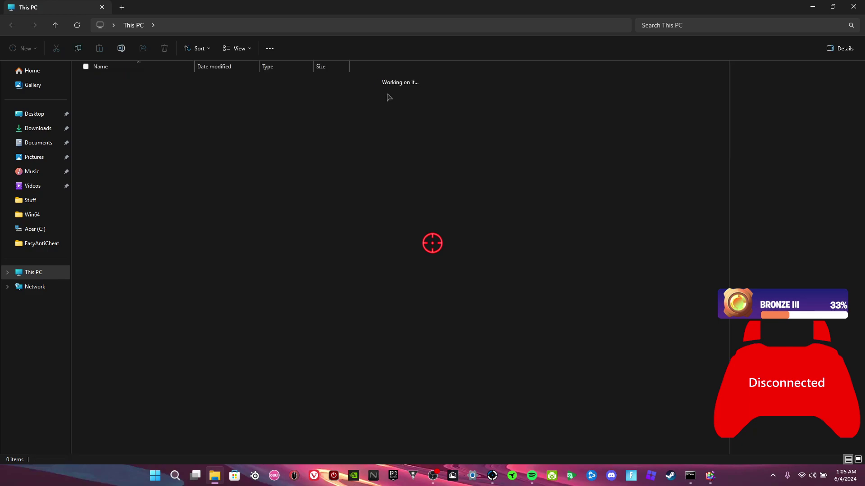
pyautogui.moveTo(175, 125); pyautogui.dragTo(505, 204)
pyautogui.moveTo(257, 155); pyautogui.dragTo(610, 439)
pyautogui.click(12, 25)
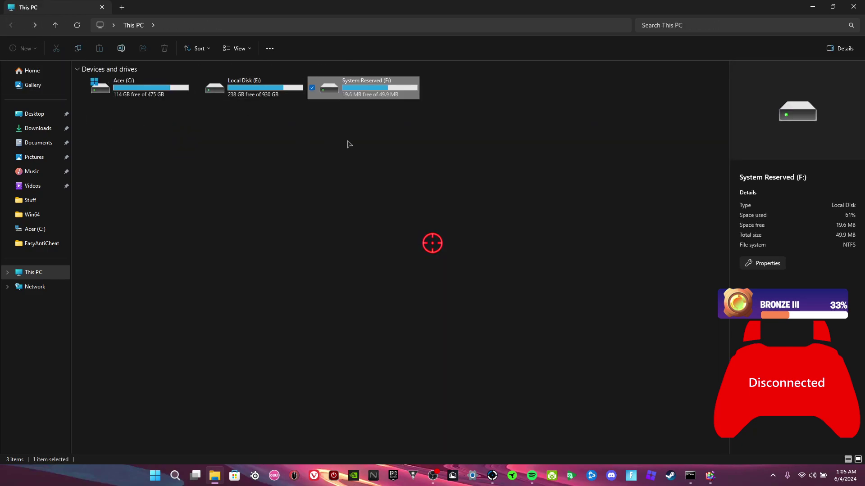
pyautogui.moveTo(344, 145); pyautogui.dragTo(439, 60)
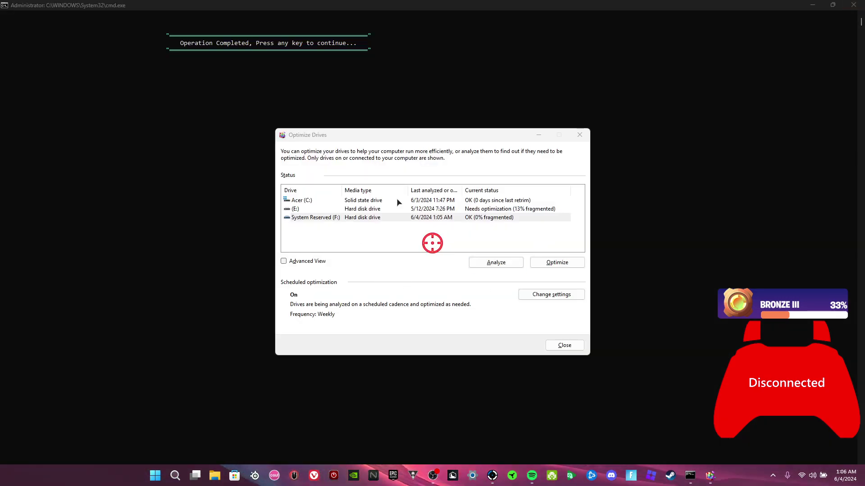
# Optimize Acer (C:), re-analyze System Reserved (F:), and close Optimize Drives
pyautogui.click(557, 262)
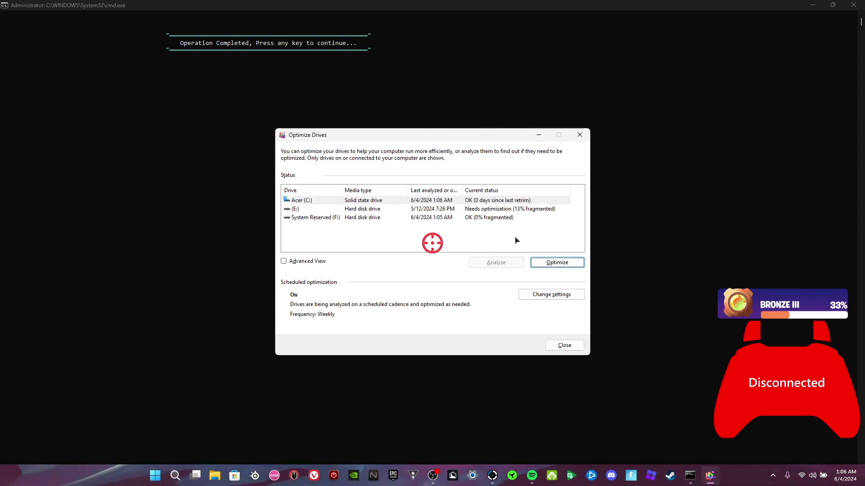
pyautogui.click(498, 218)
pyautogui.click(502, 263)
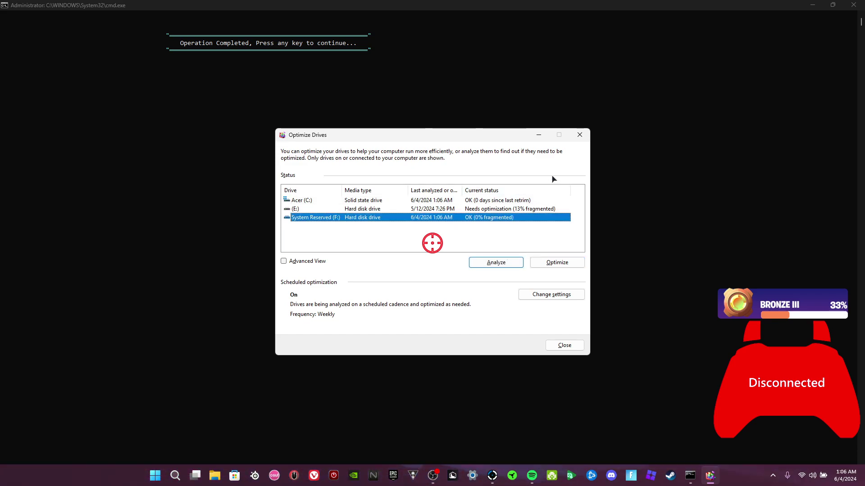
pyautogui.click(580, 135)
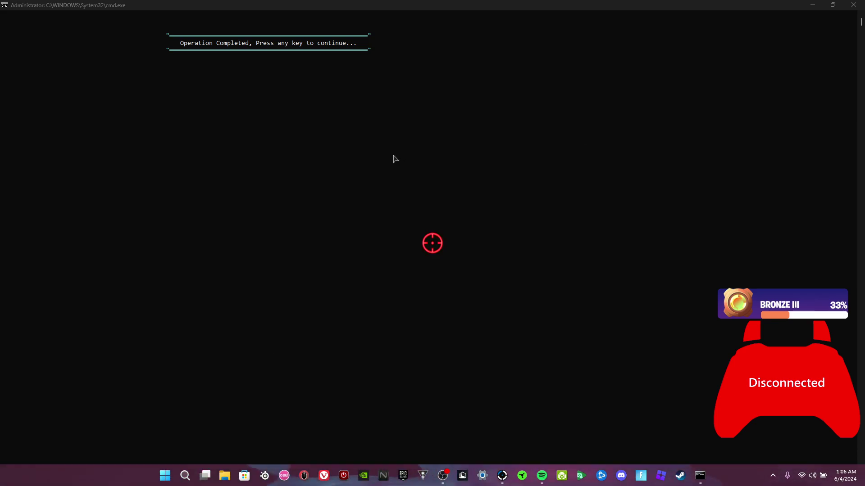
# Run storage option 2, Enable User Write Cache, then close the EXM console
pyautogui.press('Return')
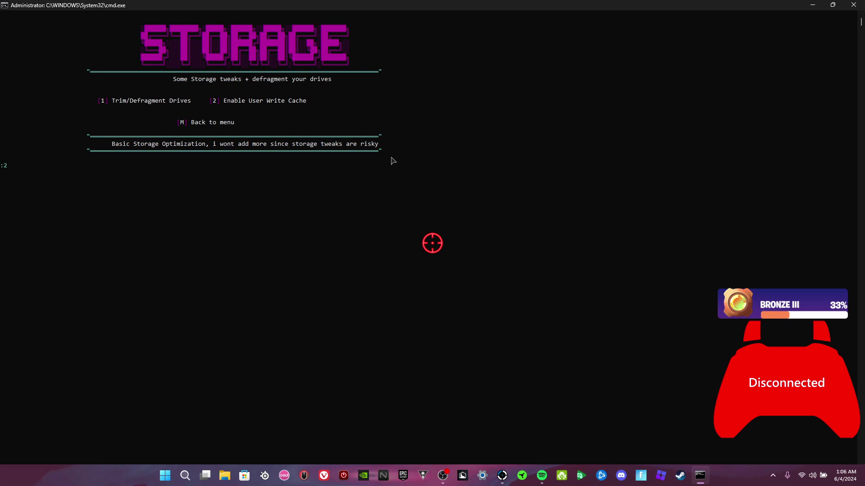
pyautogui.write('2')
pyautogui.press('Return')
pyautogui.press('Return')
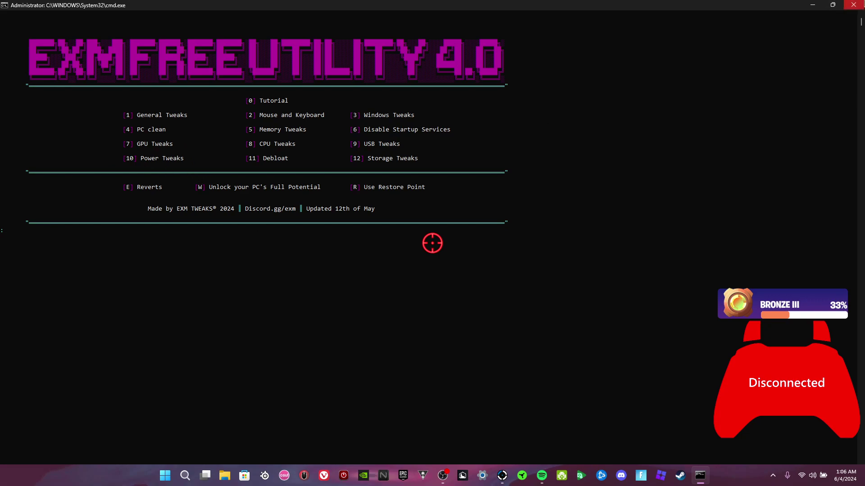
pyautogui.hotkey('alt', 'F4')
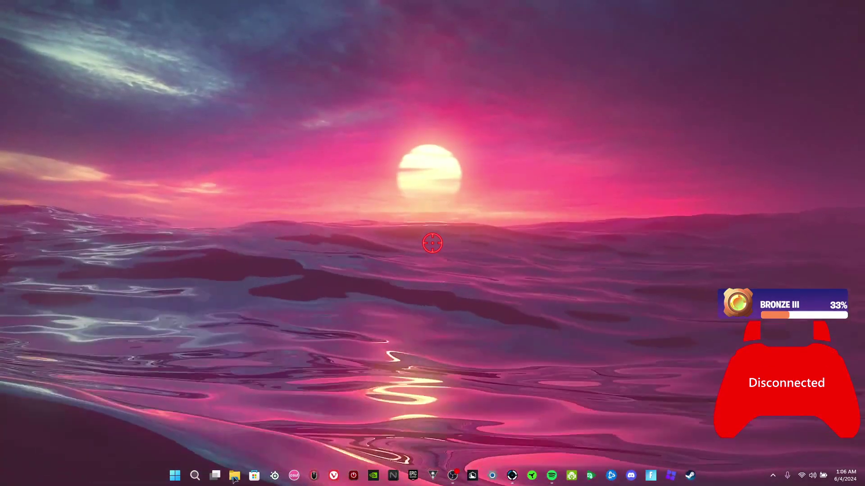
# Select the EXM Free Tweaking Utility V4 folder in Downloads and make desktop icons visible
pyautogui.click(234, 476)
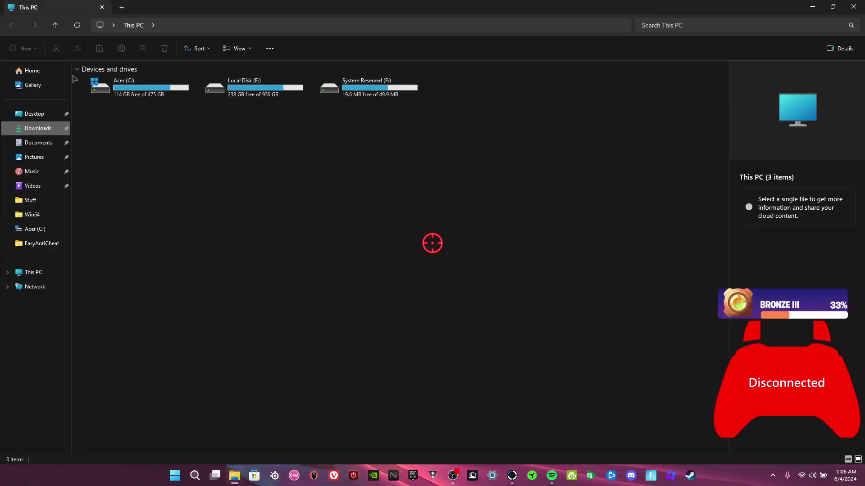
pyautogui.click(35, 130)
pyautogui.click(108, 93)
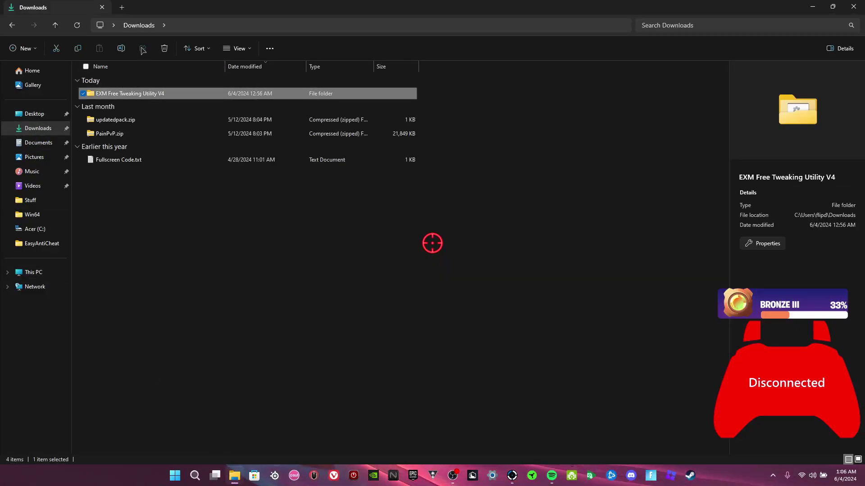
pyautogui.press('super+d')
pyautogui.rightClick(431, 103)
pyautogui.moveTo(459, 112)
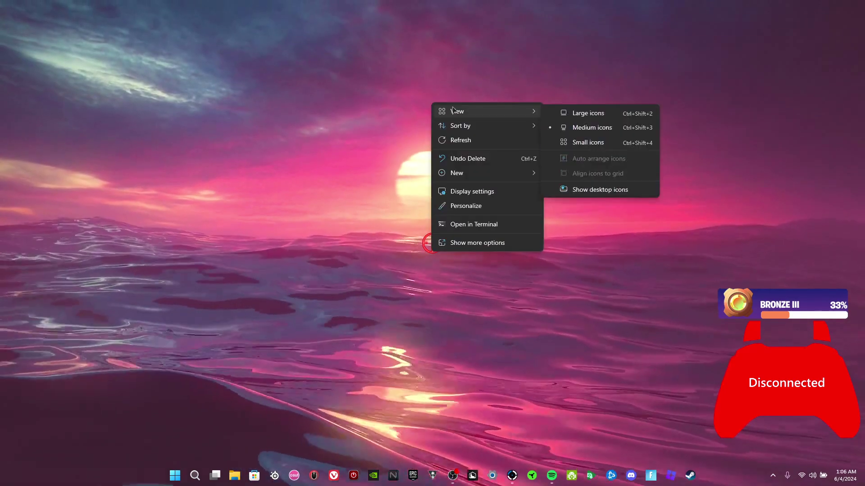
pyautogui.click(585, 190)
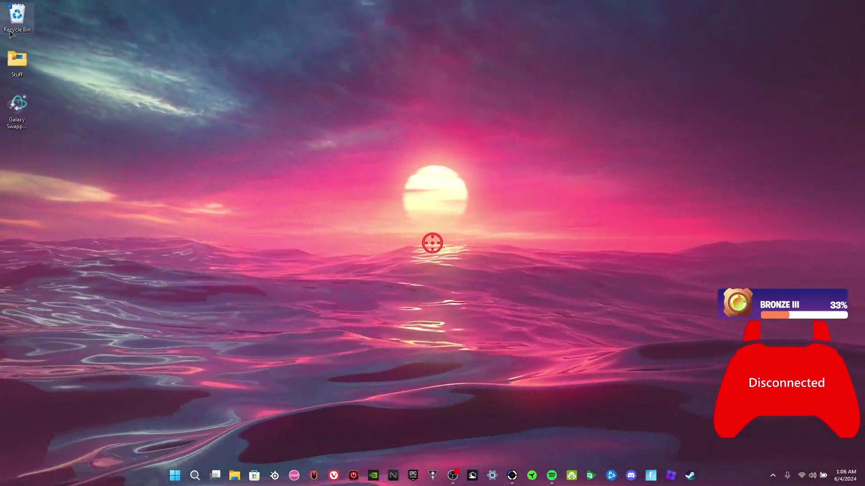
# Empty the Recycle Bin of its two items, hide desktop icons, and restore OBS Studio
pyautogui.rightClick(14, 28)
pyautogui.click(45, 76)
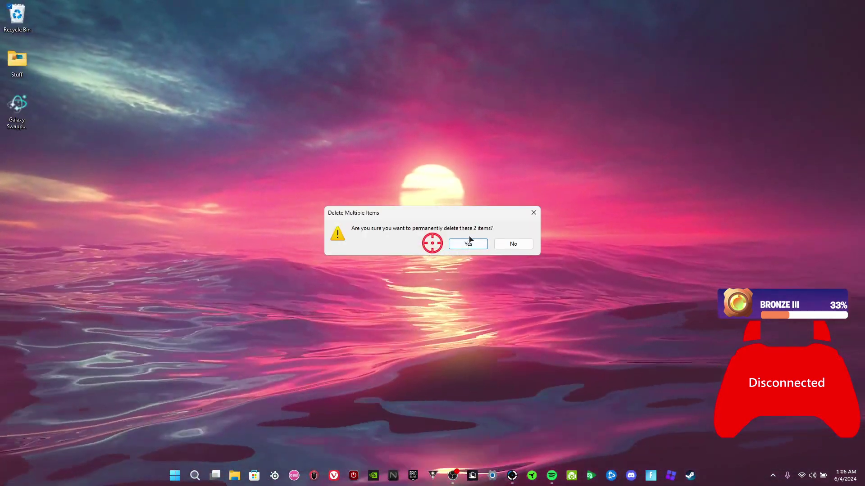
pyautogui.click(471, 243)
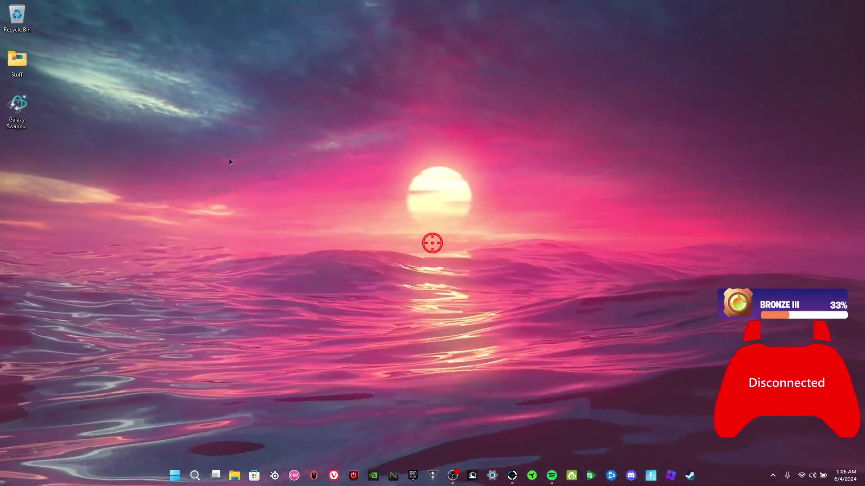
pyautogui.rightClick(223, 139)
pyautogui.moveTo(229, 145)
pyautogui.click(377, 192)
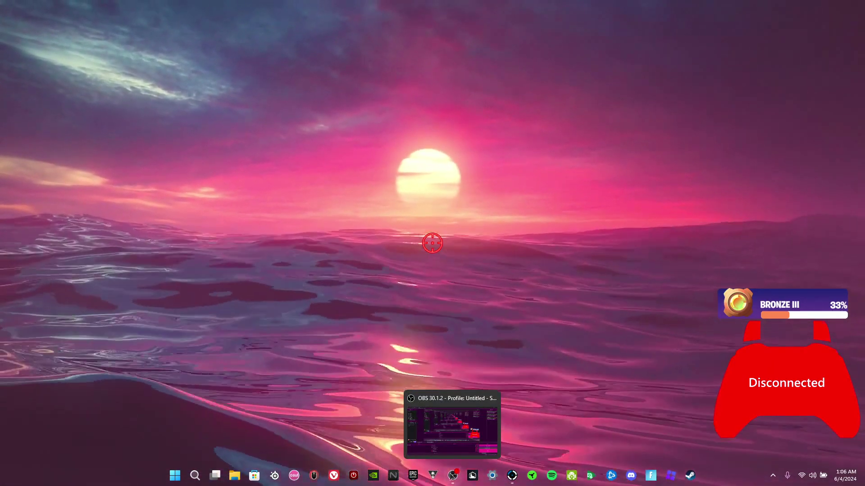
pyautogui.click(447, 474)
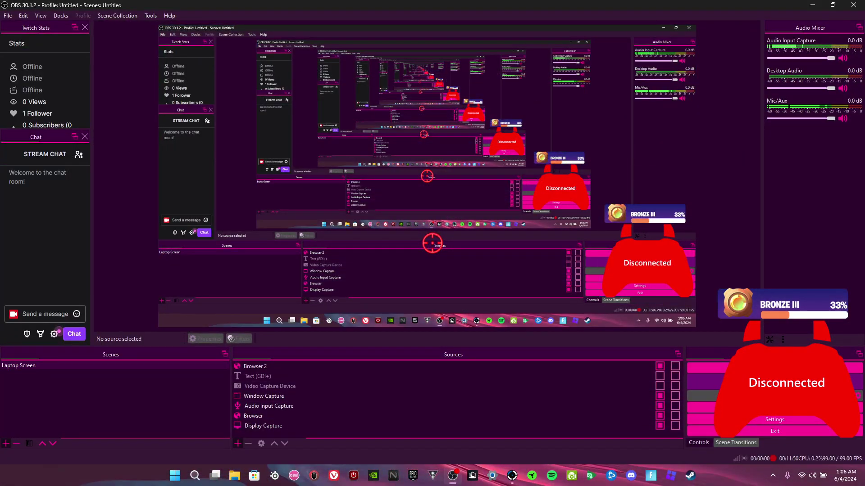